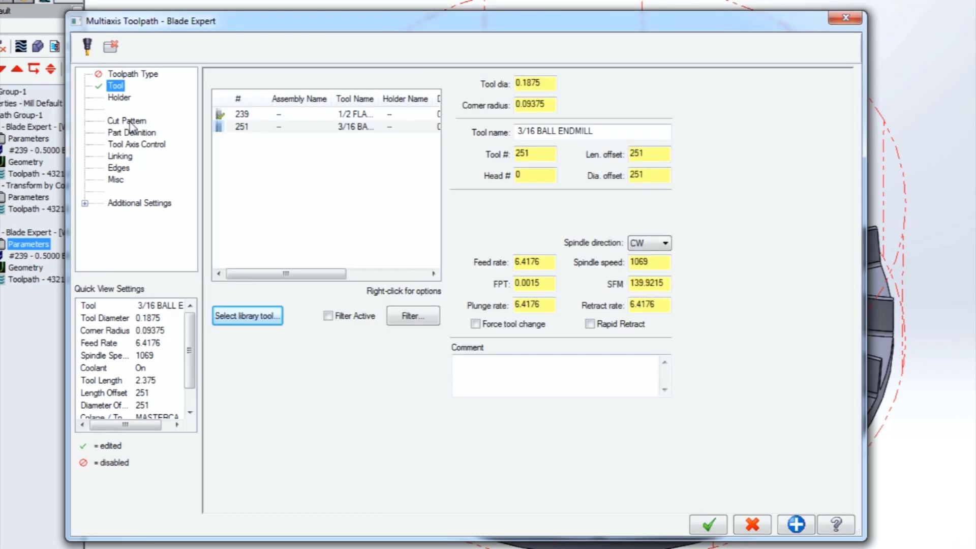
# - Preview the Blade, Hub and Fillet finishing machining types in the Blade Expert cut pattern settings
pyautogui.click(129, 122)
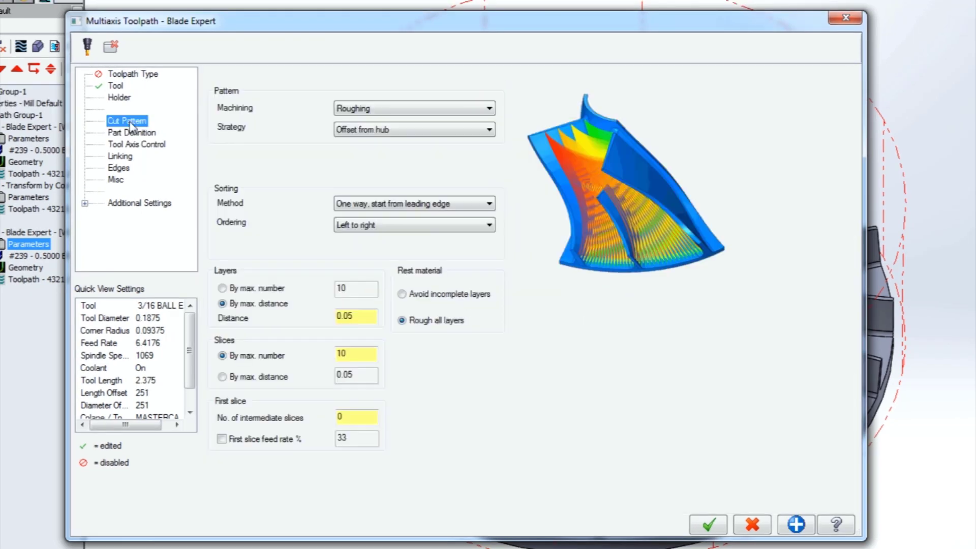
pyautogui.click(390, 109)
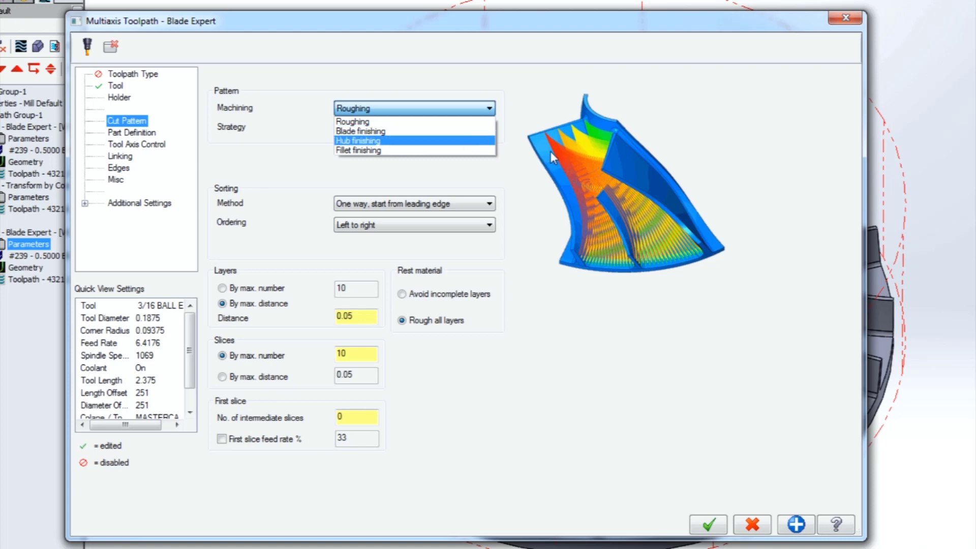
pyautogui.click(408, 132)
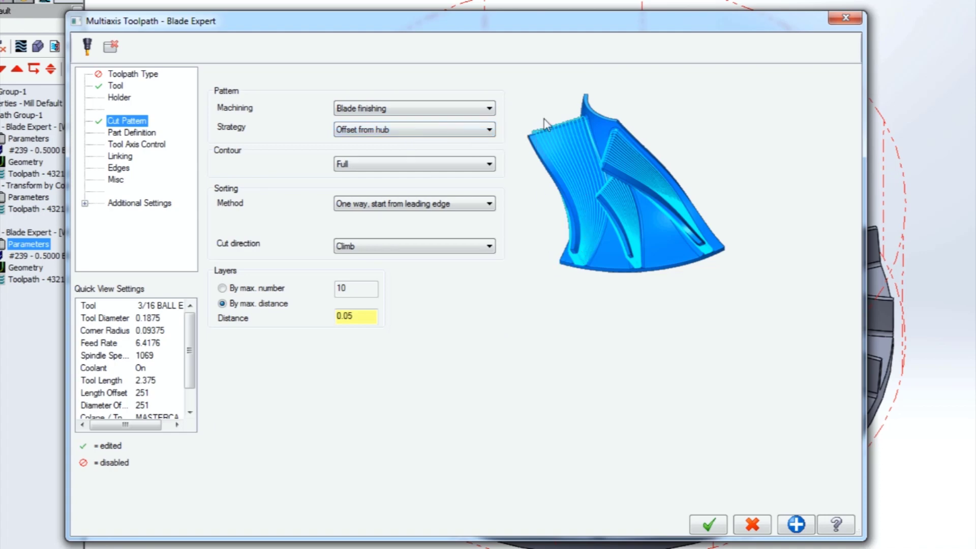
pyautogui.click(434, 119)
pyautogui.click(427, 143)
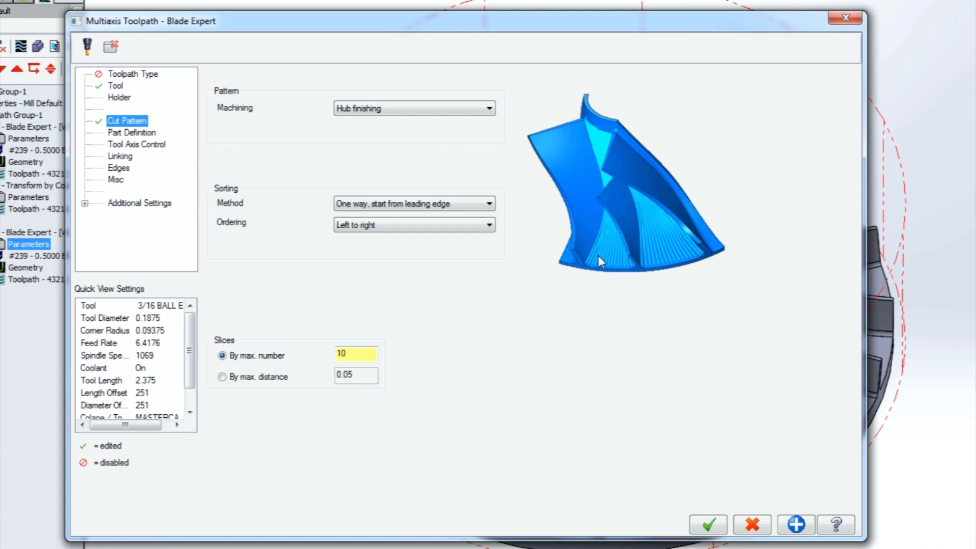
pyautogui.click(468, 110)
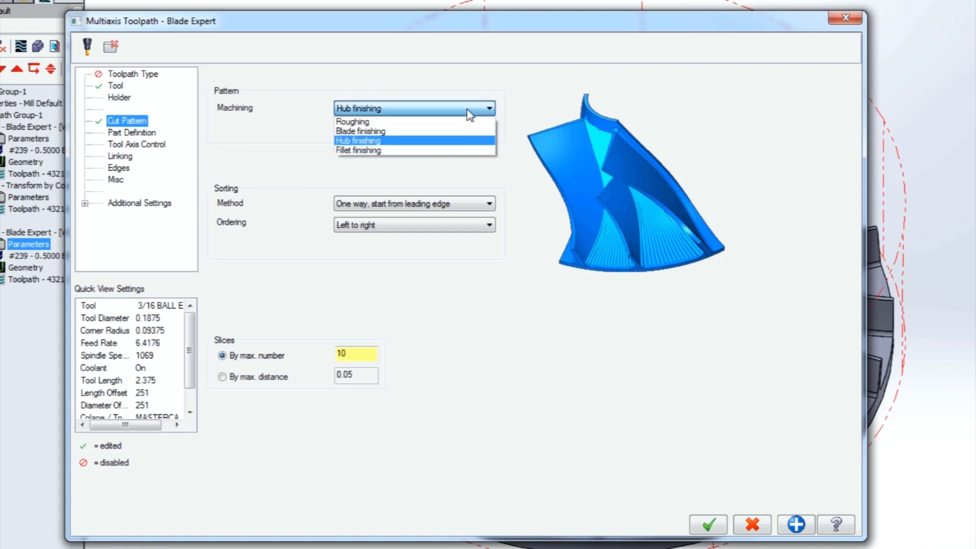
pyautogui.click(446, 151)
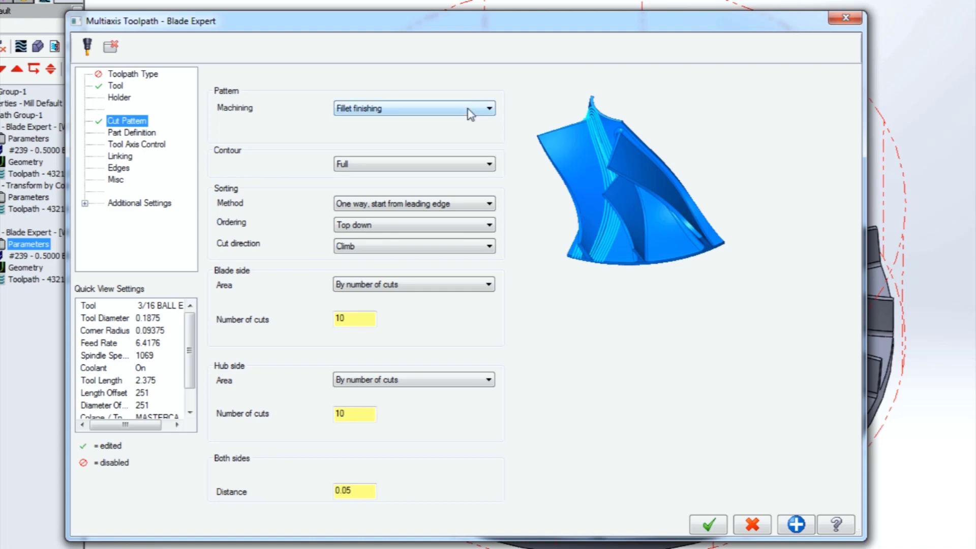
pyautogui.click(467, 109)
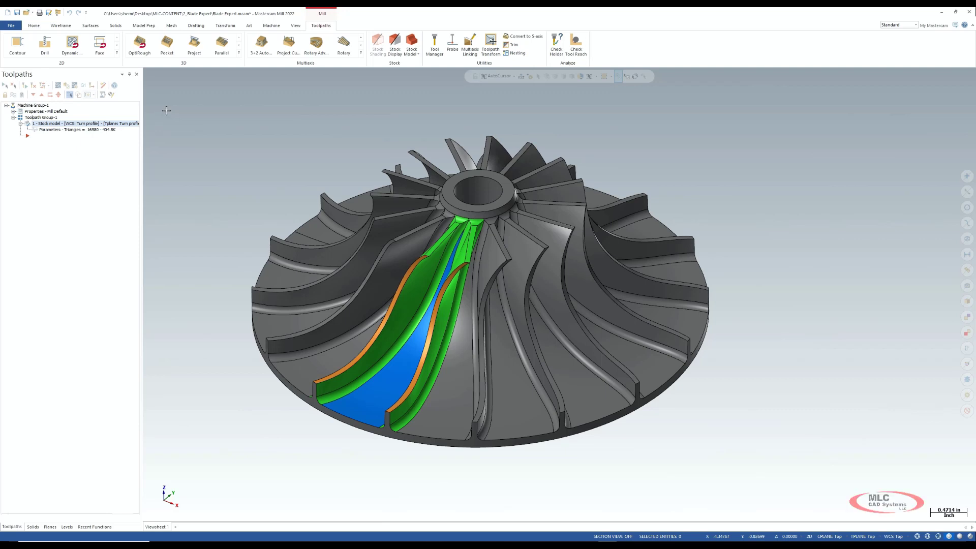
pyautogui.click(38, 125)
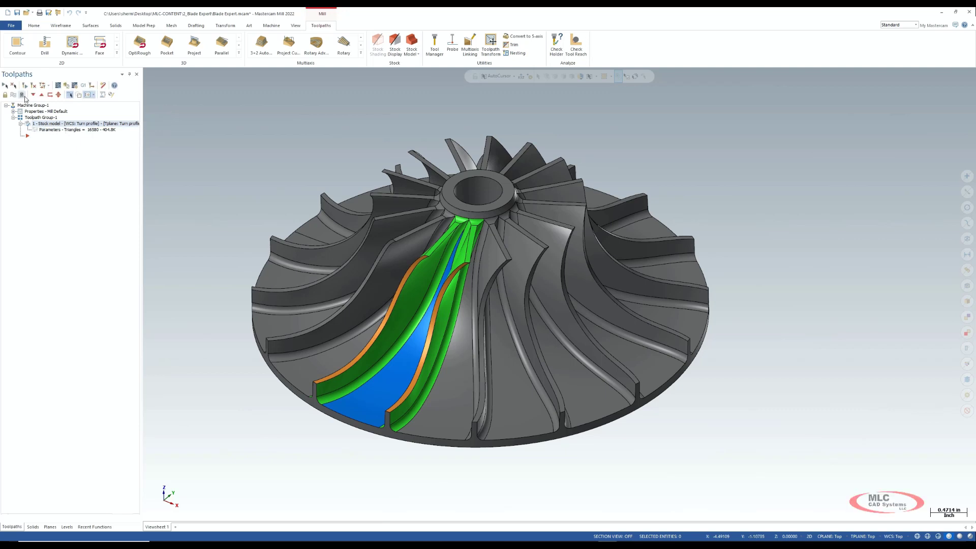
pyautogui.click(13, 95)
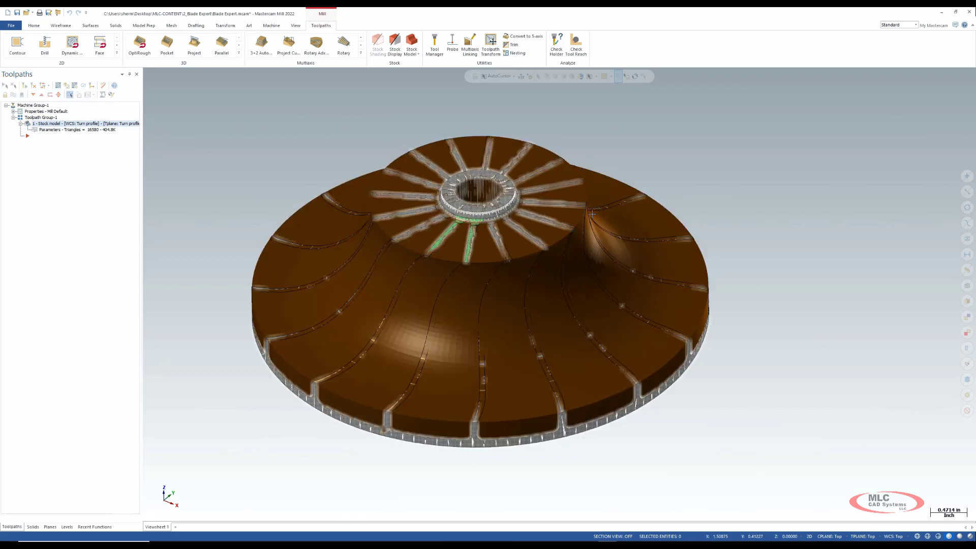
pyautogui.click(13, 95)
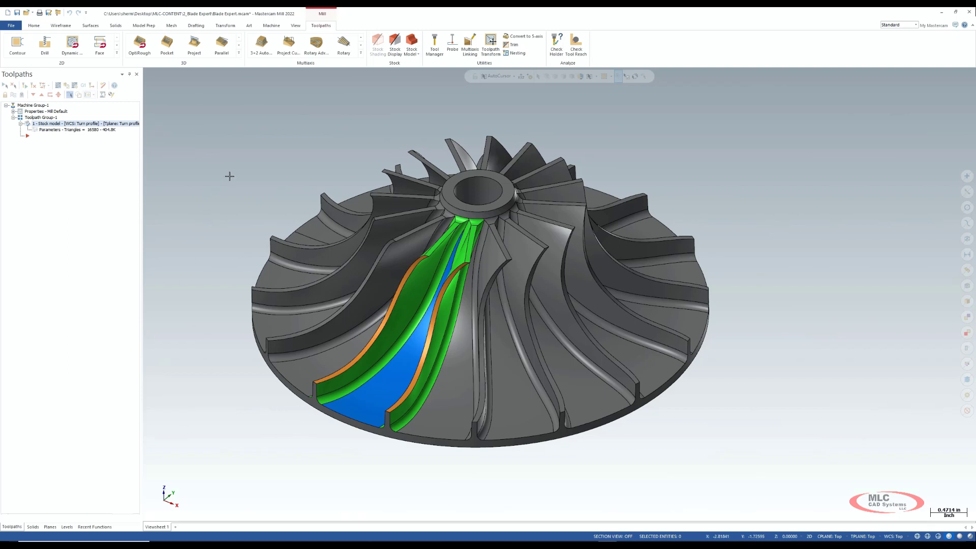
# - Start a new Multiaxis Blade Expert toolpath and comment it RGH BLADES
pyautogui.click(360, 53)
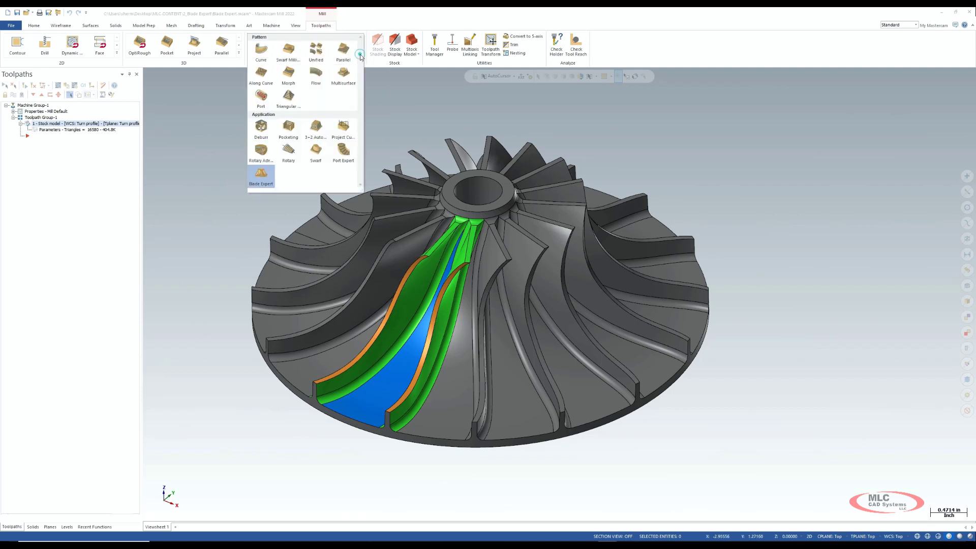
pyautogui.click(269, 179)
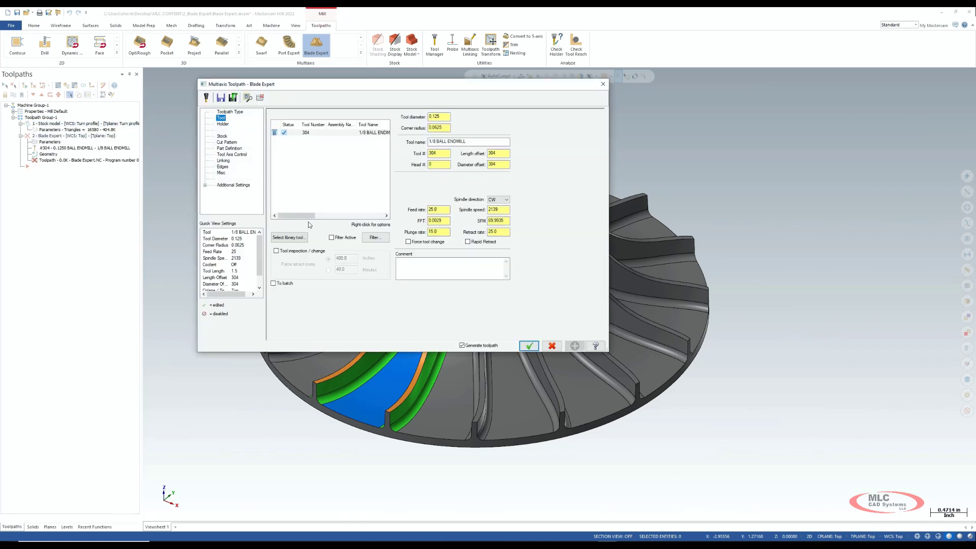
pyautogui.click(425, 268)
pyautogui.write('RGH BLADES')
# - Set the toolpath stock to the From lathe stock model
pyautogui.click(223, 136)
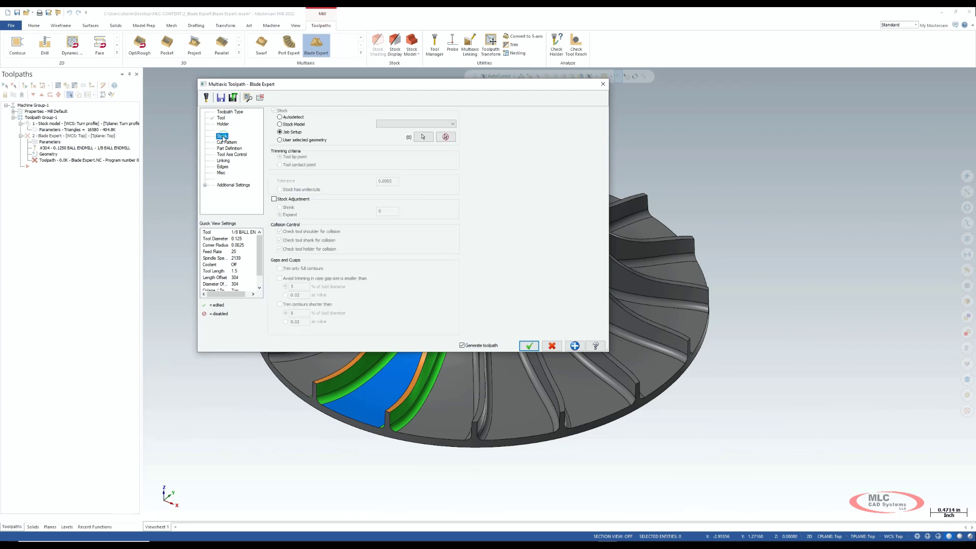
pyautogui.click(280, 124)
pyautogui.click(418, 124)
pyautogui.click(390, 132)
# - Compare the Blade, Hub and Fillet finishing machining types, then keep Roughing
pyautogui.click(227, 143)
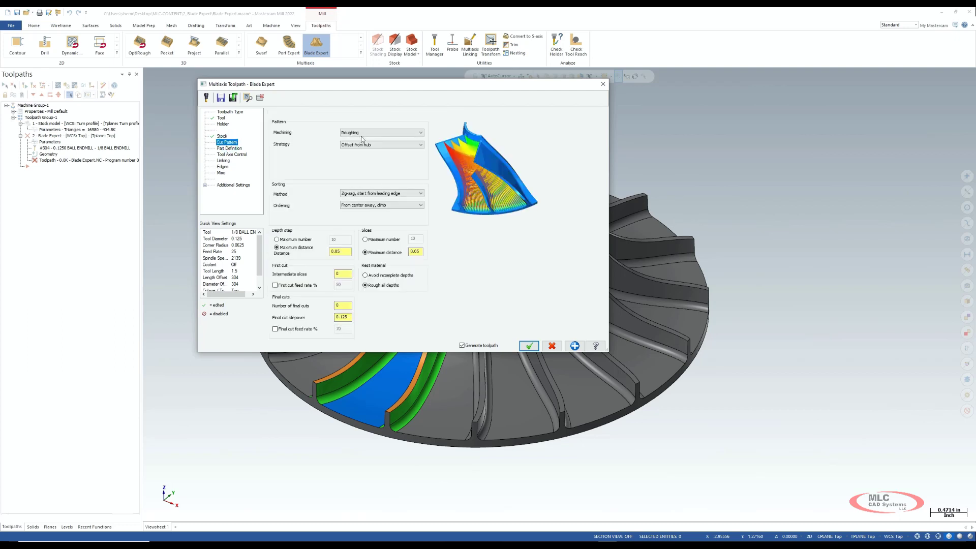
pyautogui.click(388, 133)
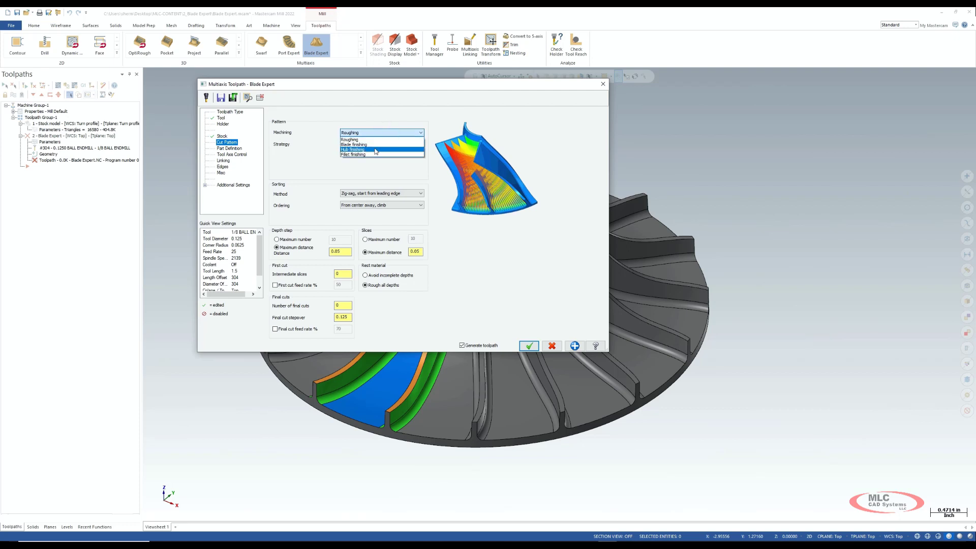
pyautogui.click(376, 145)
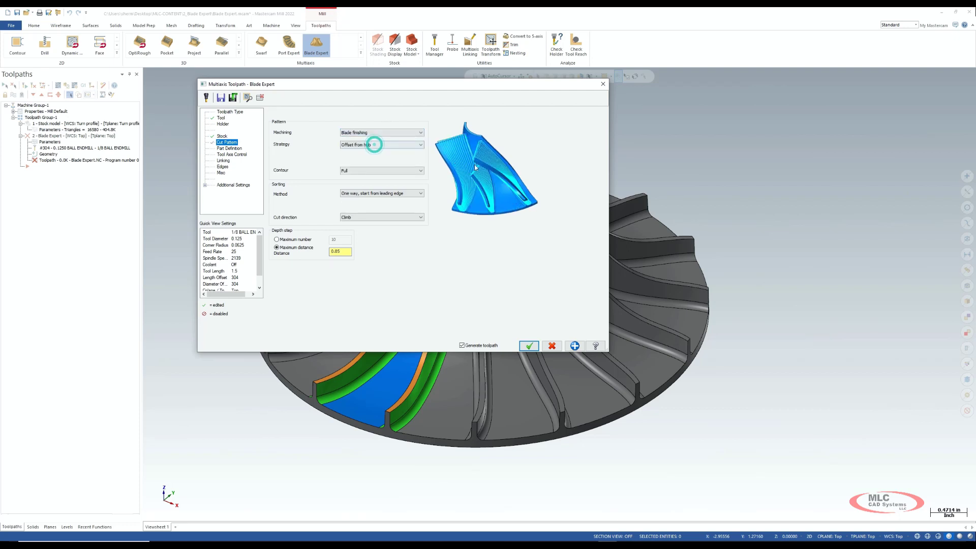
pyautogui.click(401, 132)
pyautogui.click(382, 150)
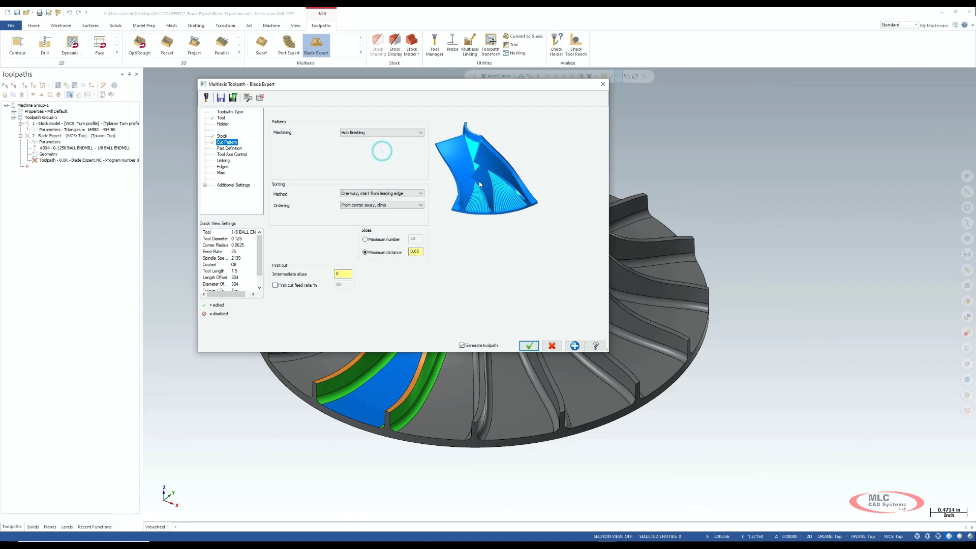
pyautogui.click(392, 132)
pyautogui.click(371, 155)
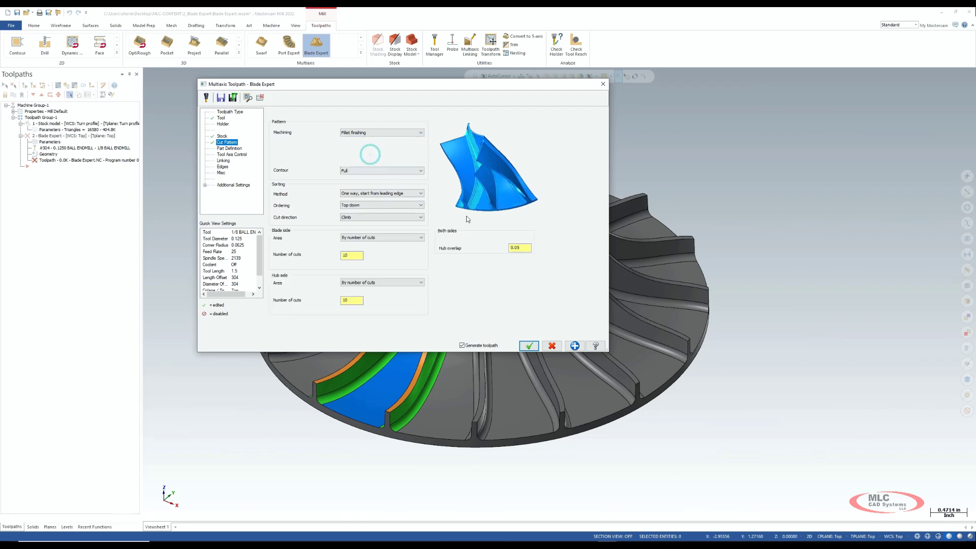
pyautogui.click(379, 132)
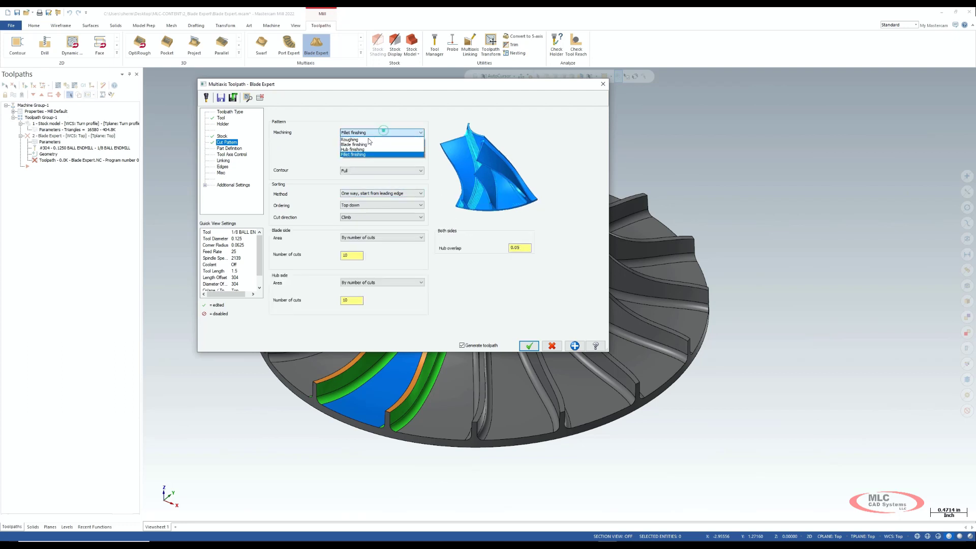
pyautogui.click(366, 139)
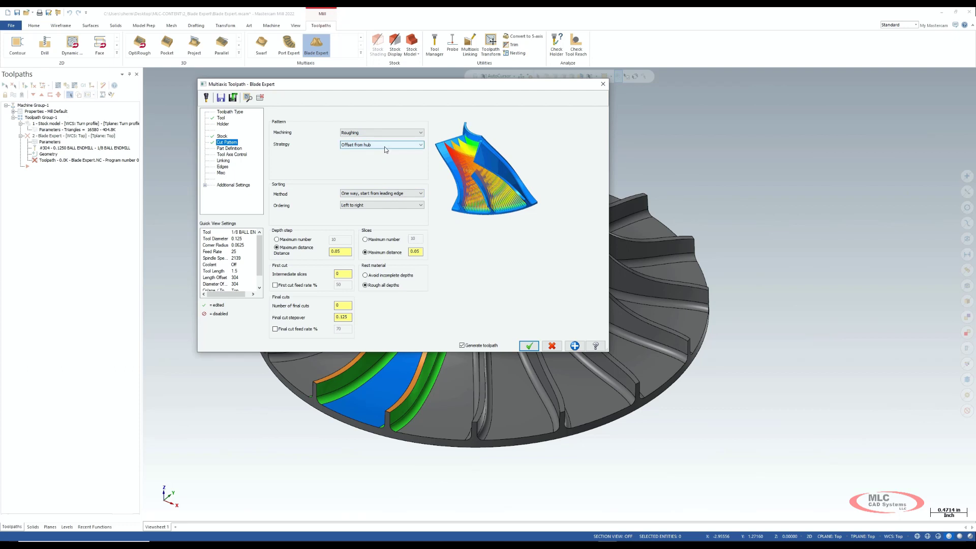
# - Compare the roughing strategies and keep Offset from hub
pyautogui.click(385, 147)
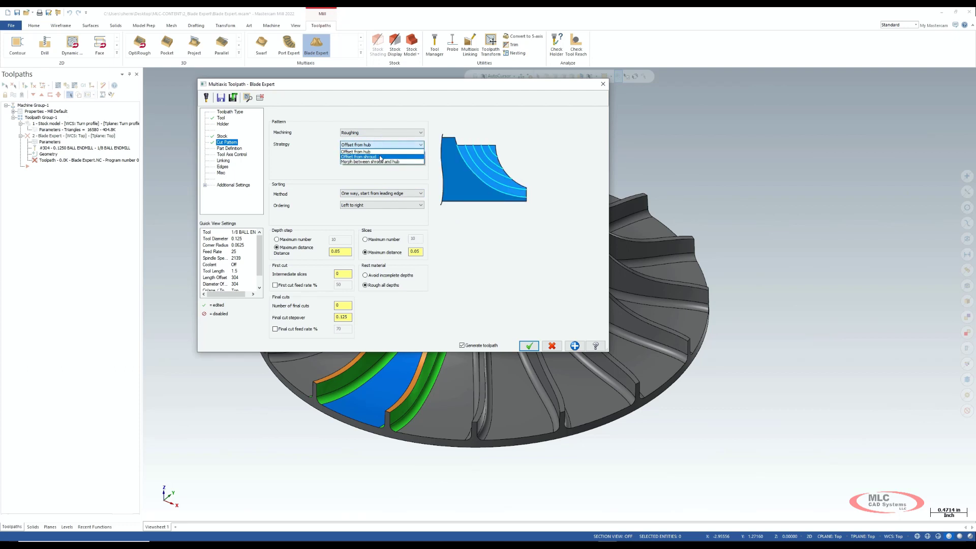
pyautogui.click(380, 158)
pyautogui.click(389, 143)
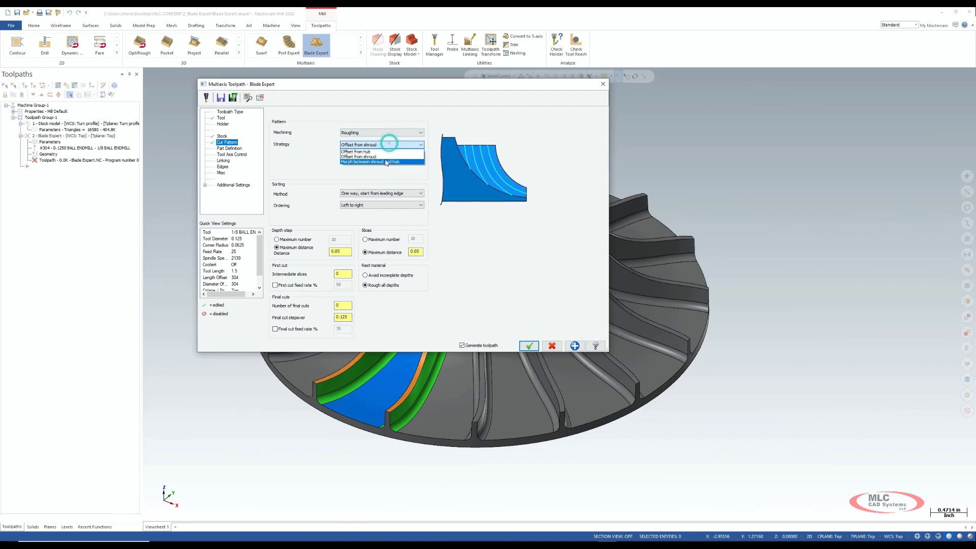
pyautogui.click(387, 162)
pyautogui.click(390, 146)
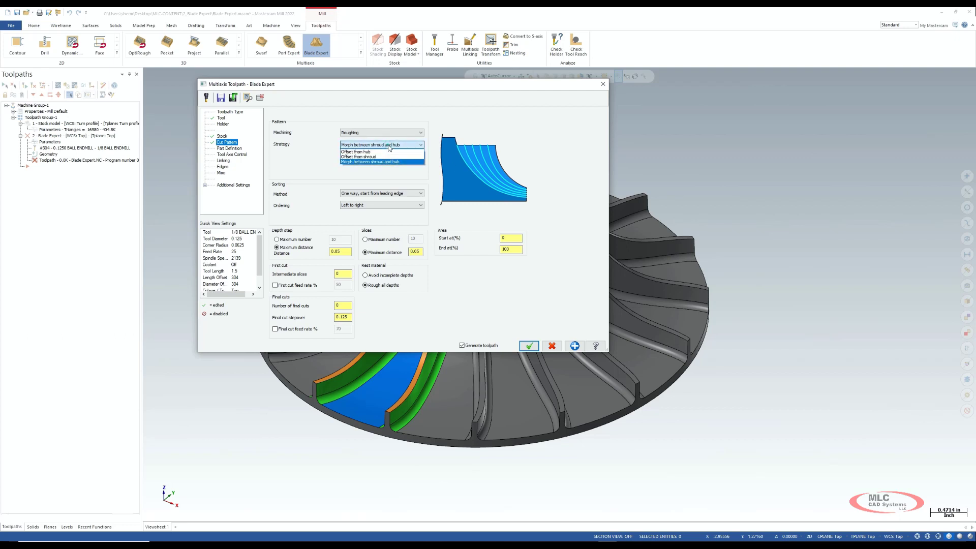
pyautogui.click(382, 152)
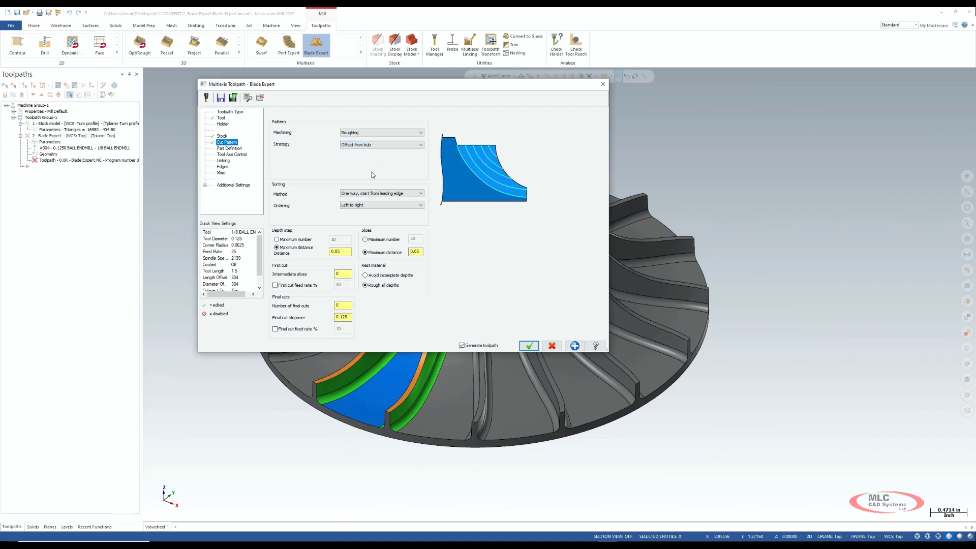
# - Set the sorting method to zig-zag starting from the trailing edge
pyautogui.click(386, 194)
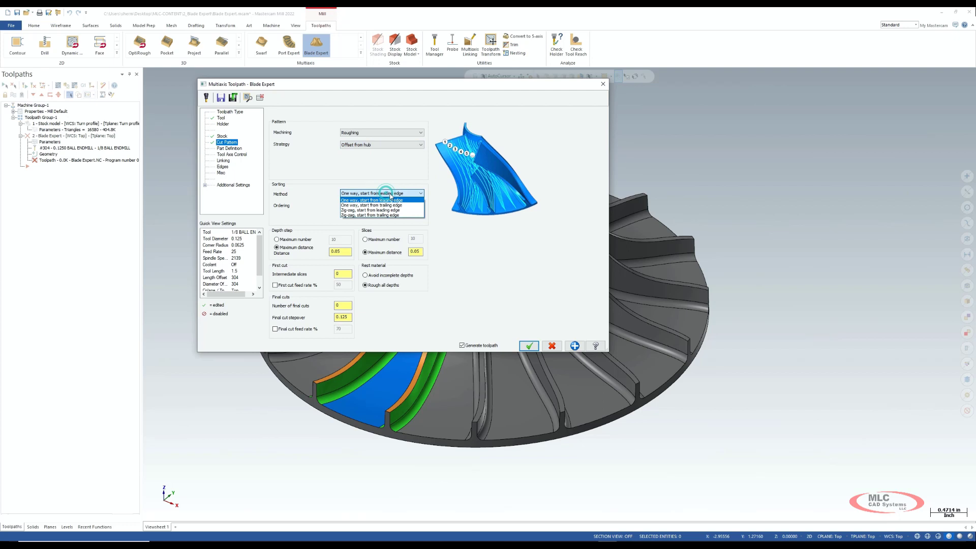
pyautogui.click(396, 200)
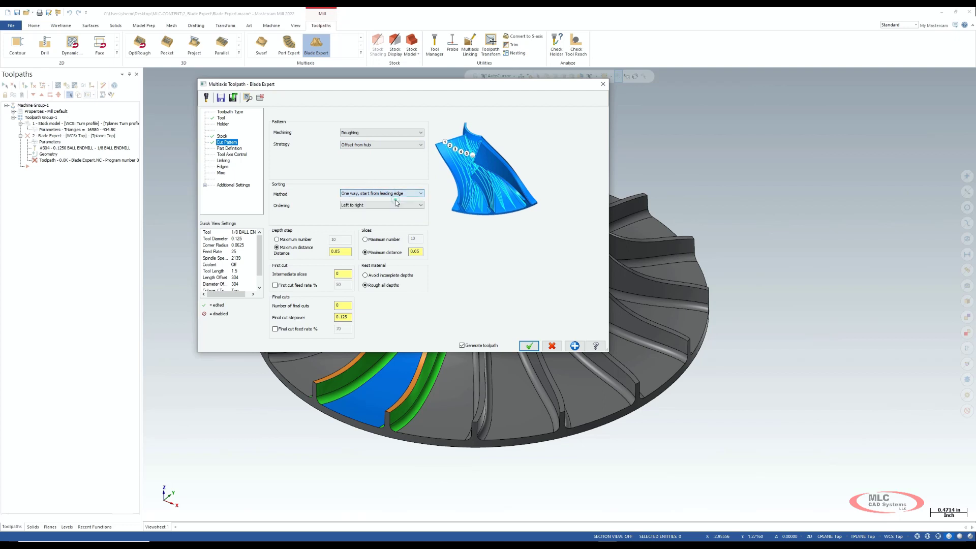
pyautogui.click(394, 195)
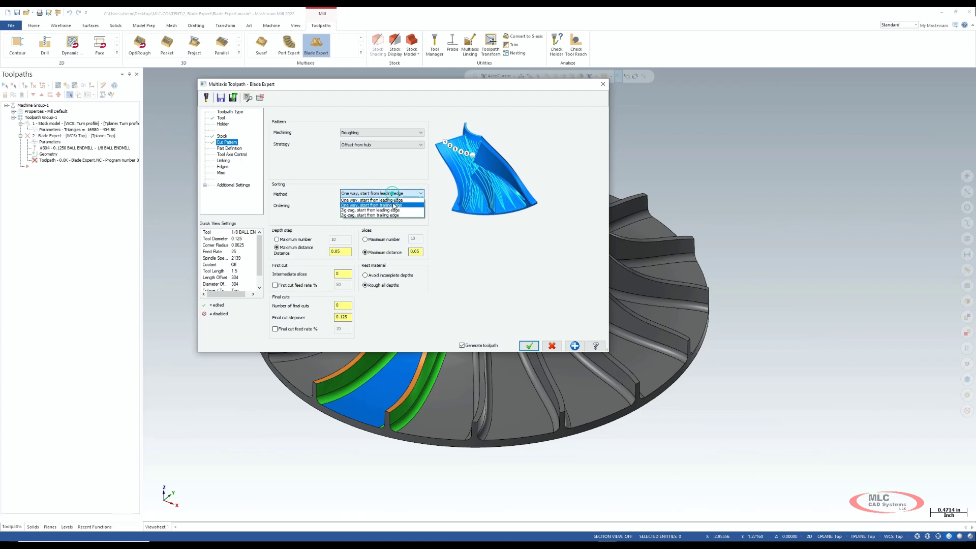
pyautogui.click(385, 202)
pyautogui.click(382, 194)
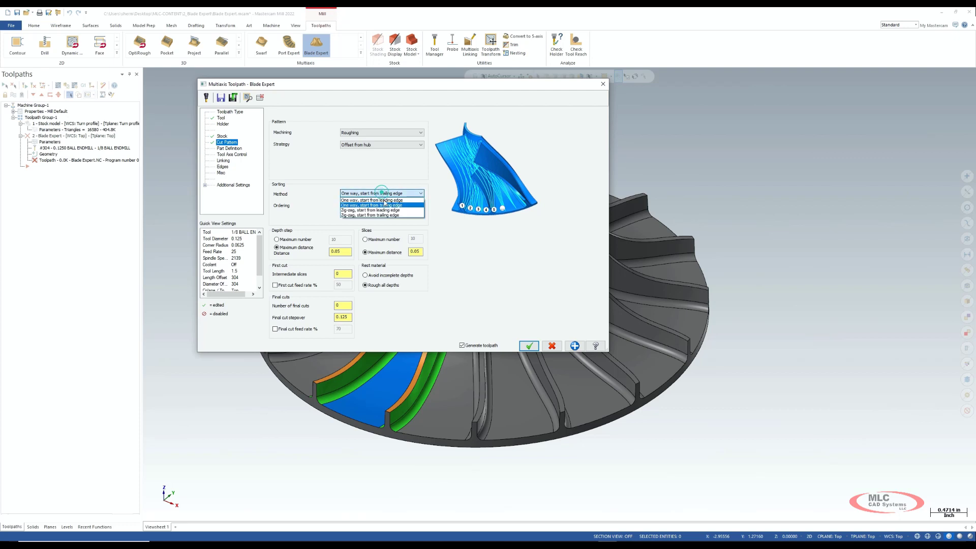
pyautogui.click(382, 211)
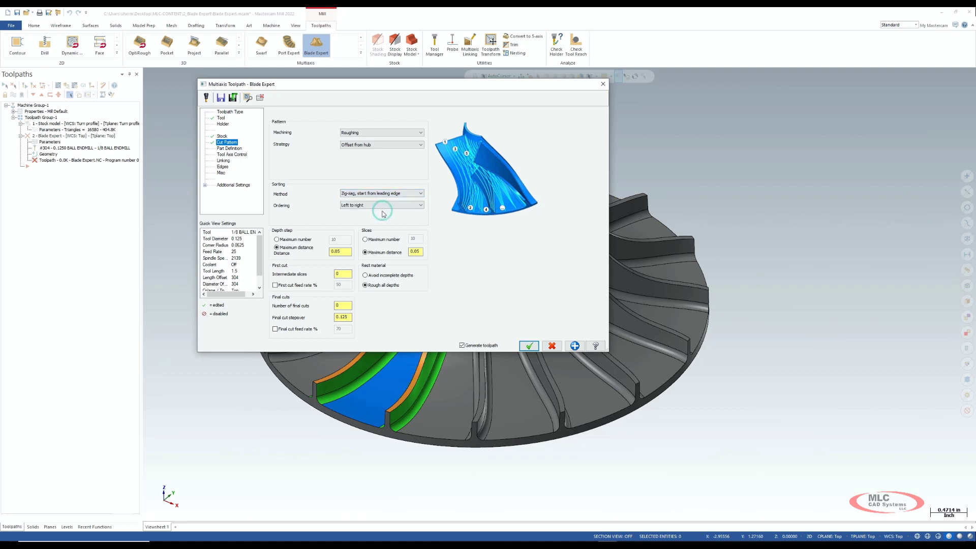
pyautogui.click(383, 193)
pyautogui.click(382, 215)
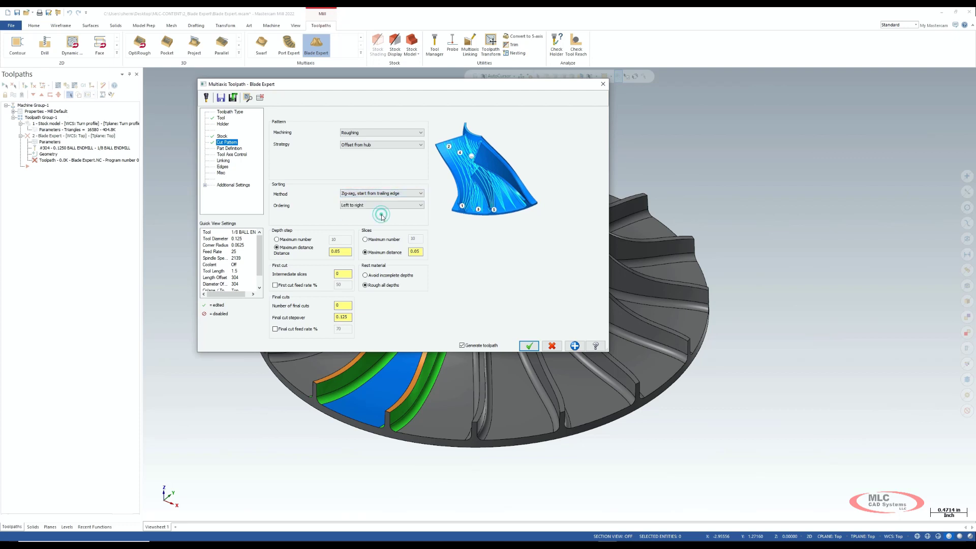
pyautogui.click(382, 195)
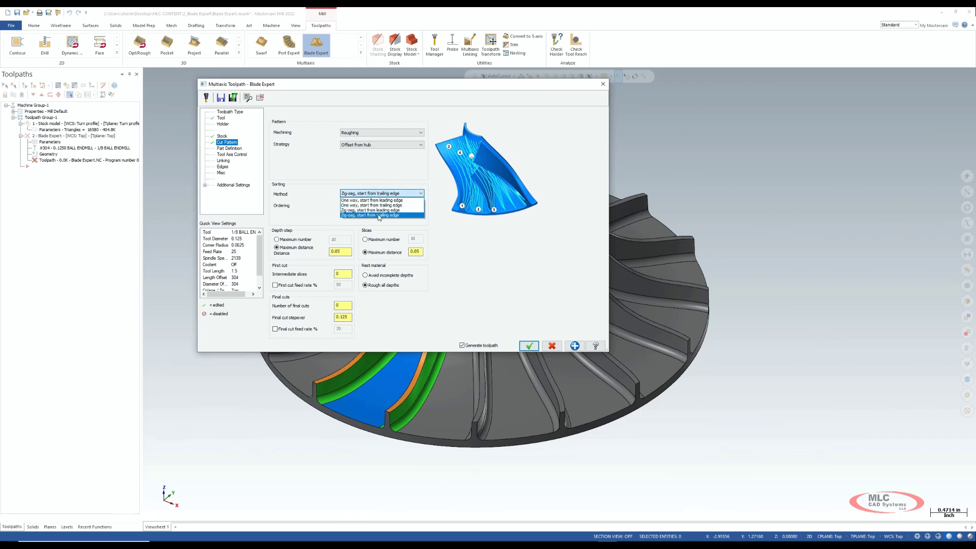
# - Order the roughing cuts from center away with climb milling
pyautogui.click(379, 216)
pyautogui.click(390, 205)
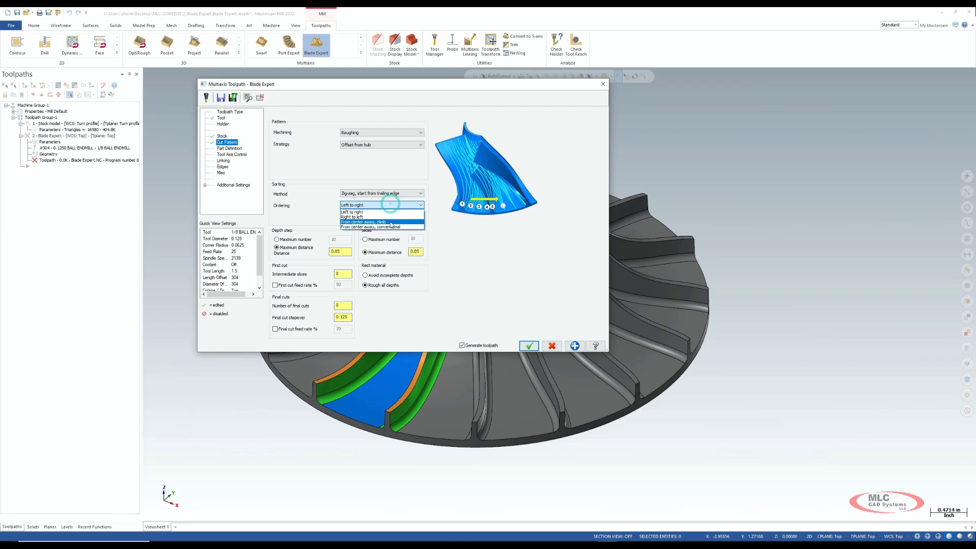
pyautogui.click(391, 222)
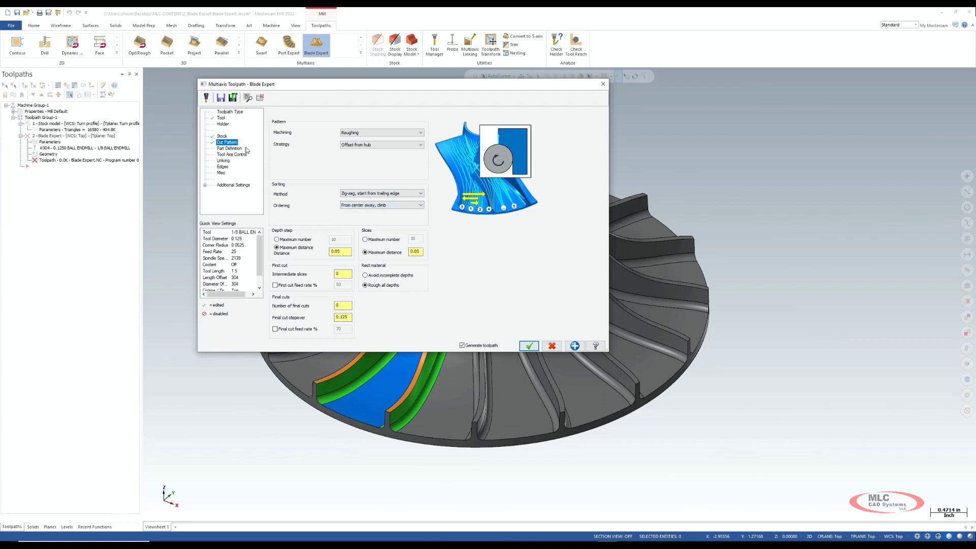
pyautogui.click(229, 148)
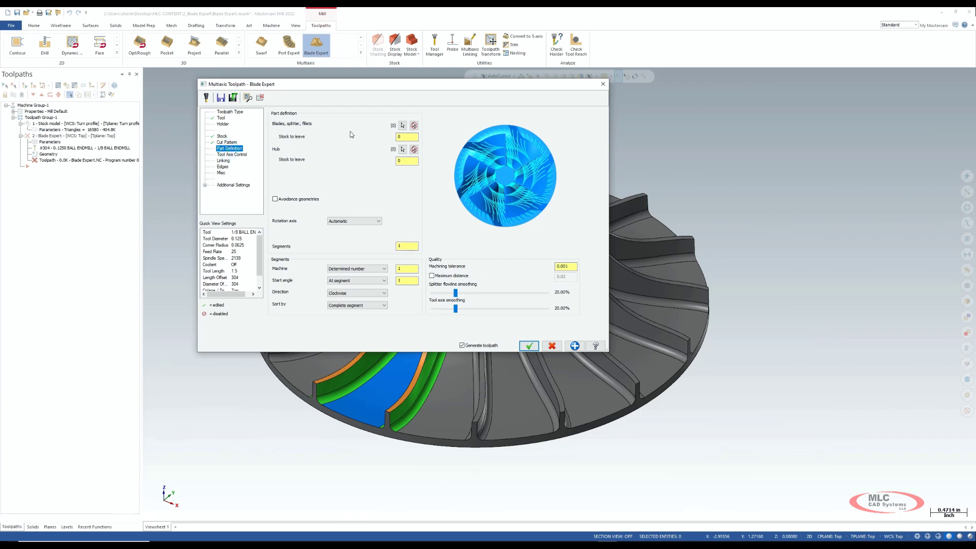
# - Select all colour-44 blade faces and leave 0.02 stock on the blades
pyautogui.click(402, 126)
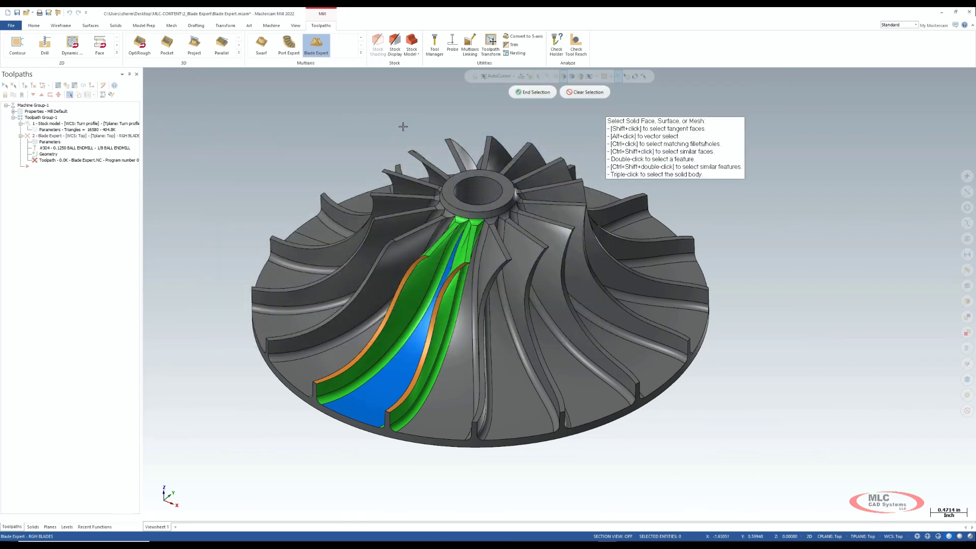
pyautogui.click(967, 398)
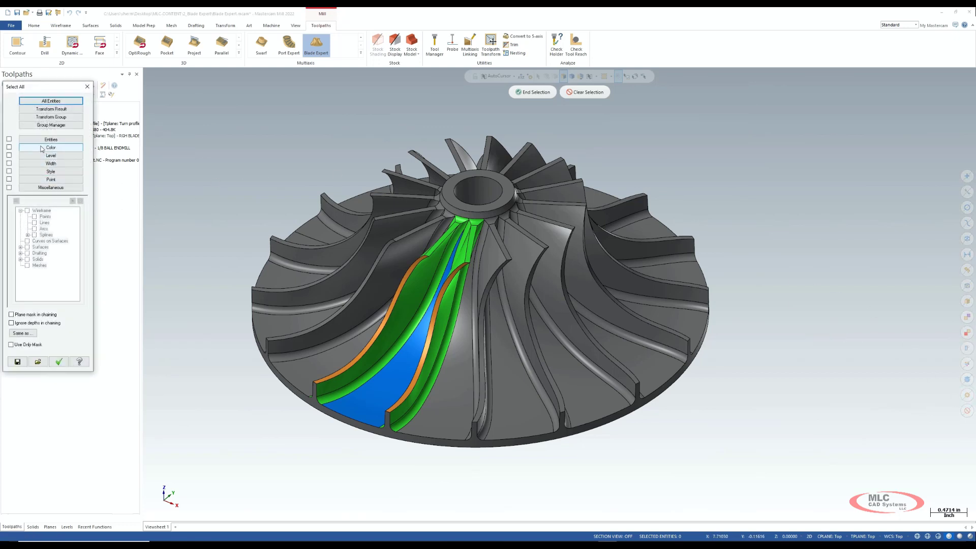
pyautogui.click(42, 148)
pyautogui.click(19, 216)
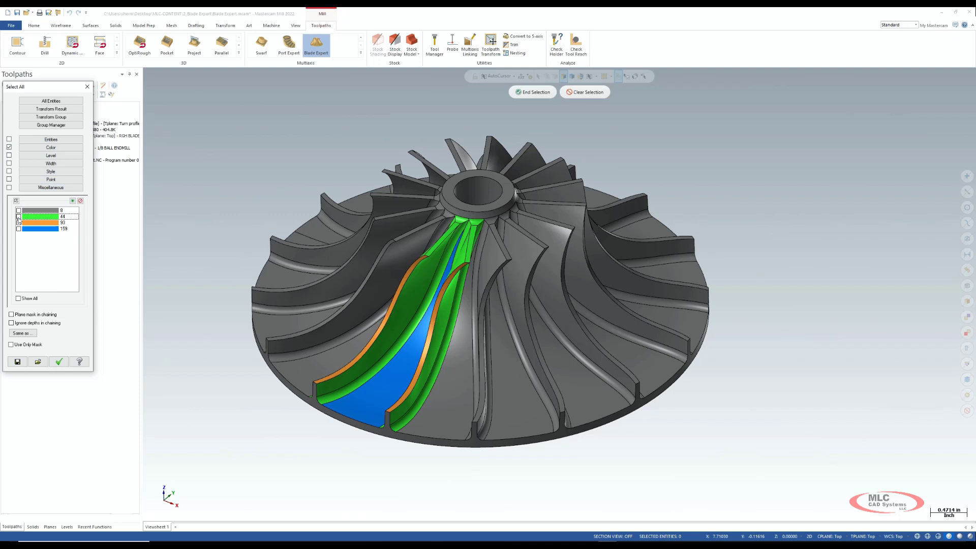
pyautogui.click(19, 217)
pyautogui.click(58, 361)
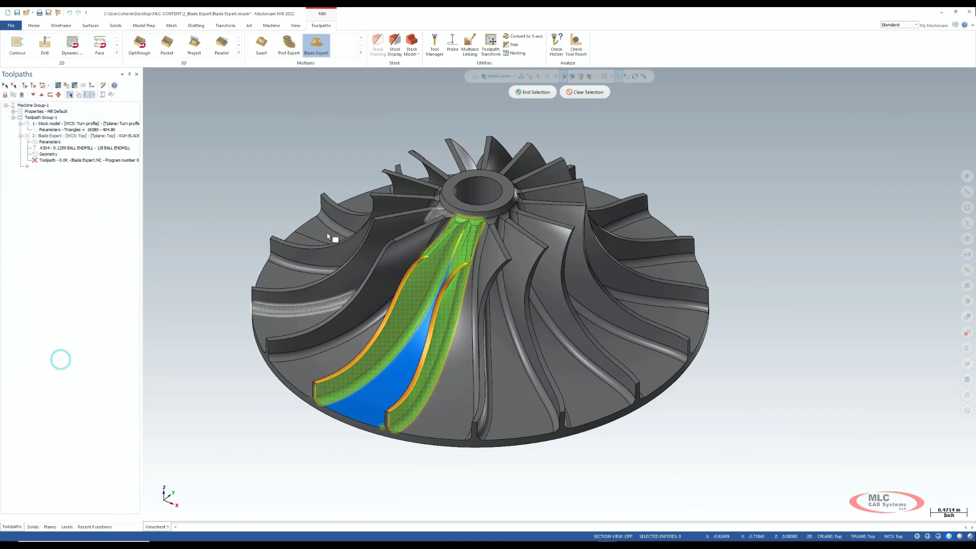
pyautogui.click(524, 93)
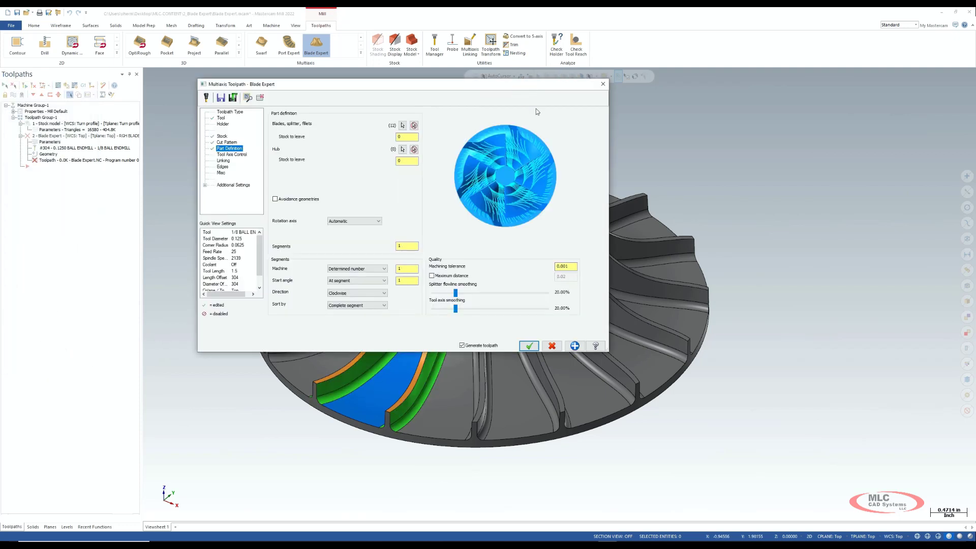
pyautogui.click(407, 136)
pyautogui.write('.02')
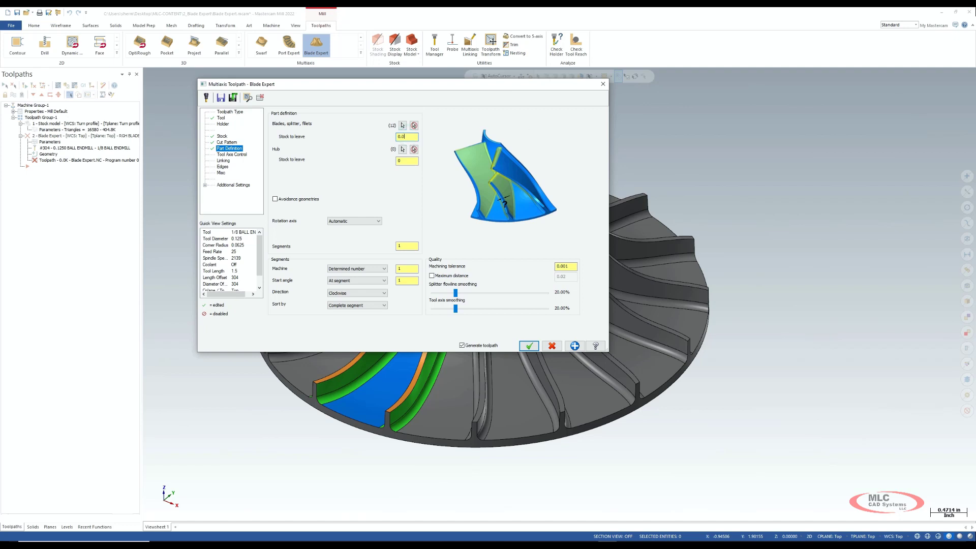
# - Select the hub surface and leave 0.01 stock on the hub
pyautogui.click(403, 149)
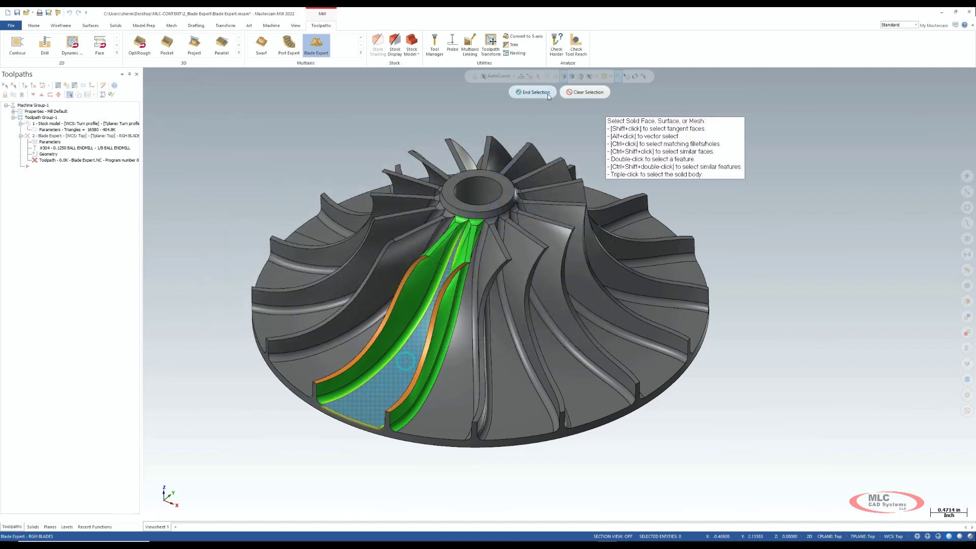
pyautogui.click(548, 94)
pyautogui.click(414, 161)
pyautogui.write('0.01')
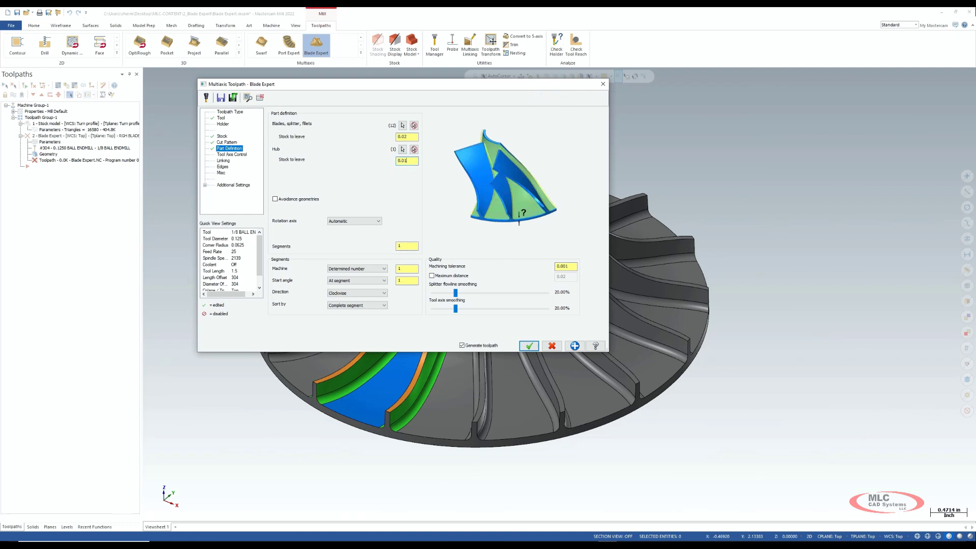
pyautogui.press('Tab')
# - Set 16 segments, machine all segments, and generate the roughing toolpath
pyautogui.doubleClick(407, 246)
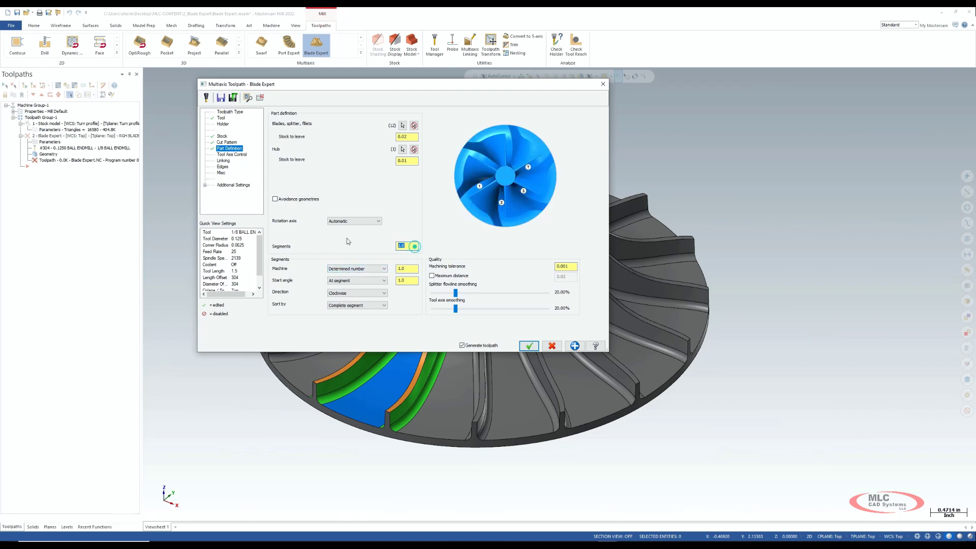
pyautogui.write('16')
pyautogui.press('Tab')
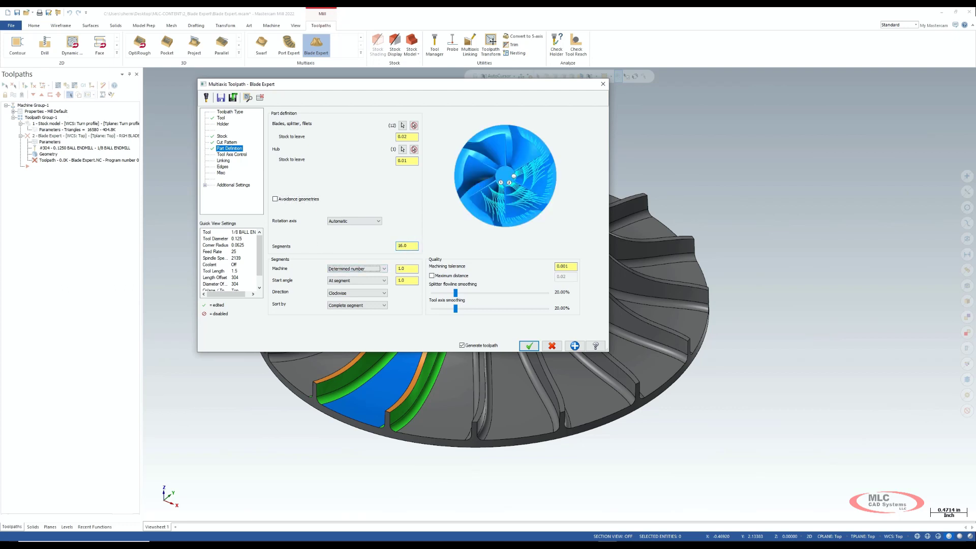
pyautogui.click(359, 269)
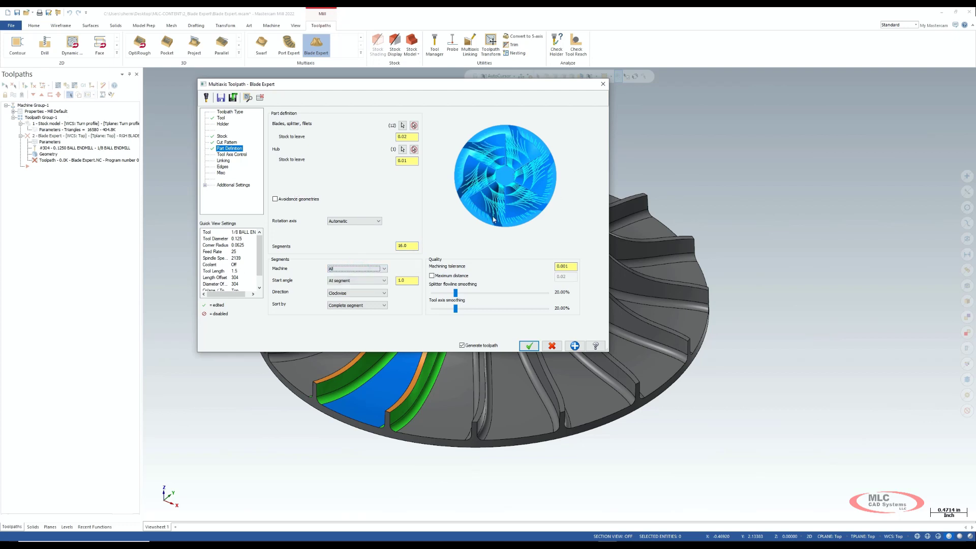
pyautogui.click(528, 346)
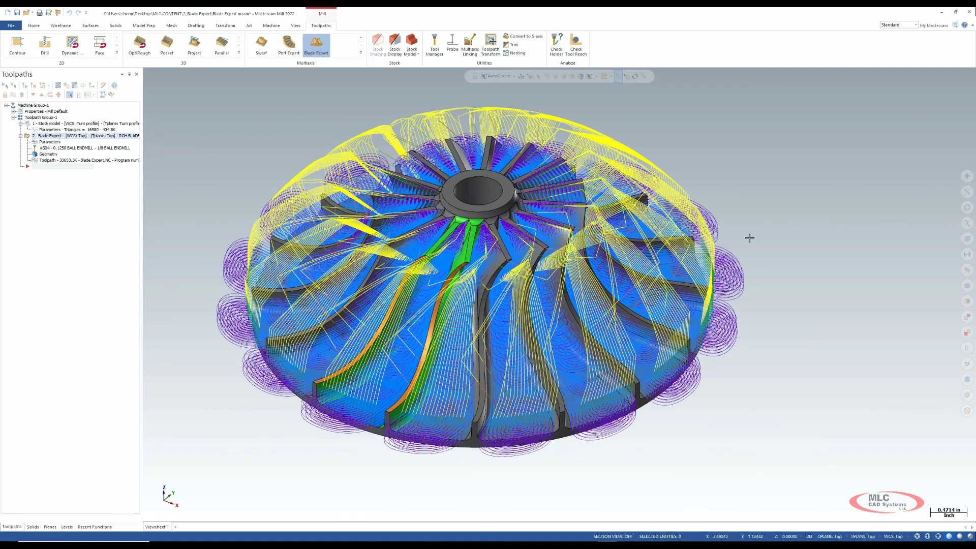
# - Copy the roughing Blade Expert operation after itself and open the copy's parameters
pyautogui.click(41, 136)
pyautogui.moveTo(37, 210); pyautogui.dragTo(51, 209, button='right')
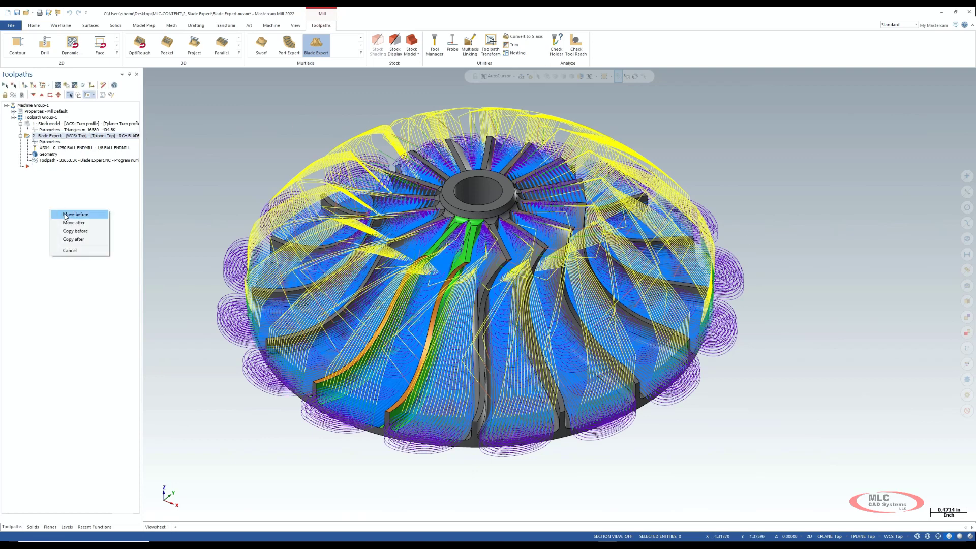
pyautogui.click(73, 245)
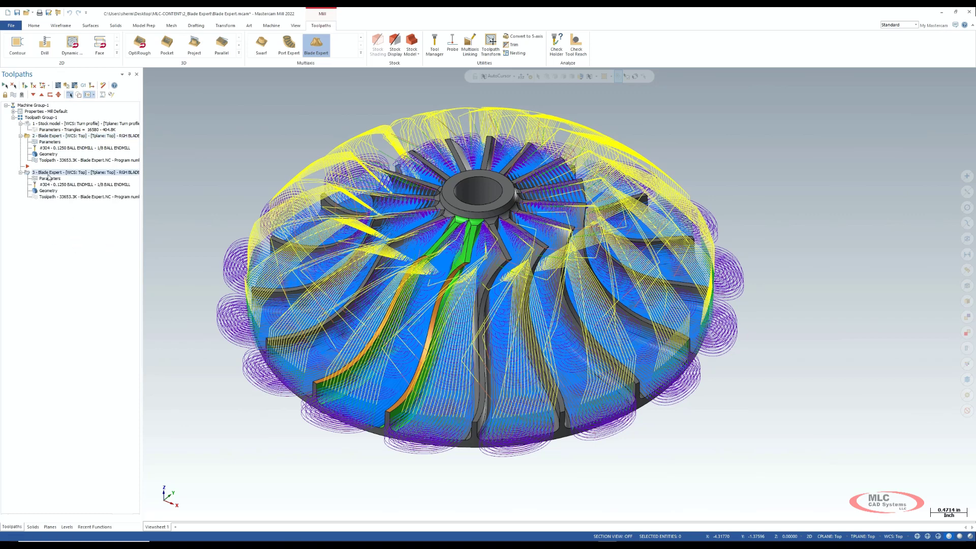
pyautogui.click(48, 178)
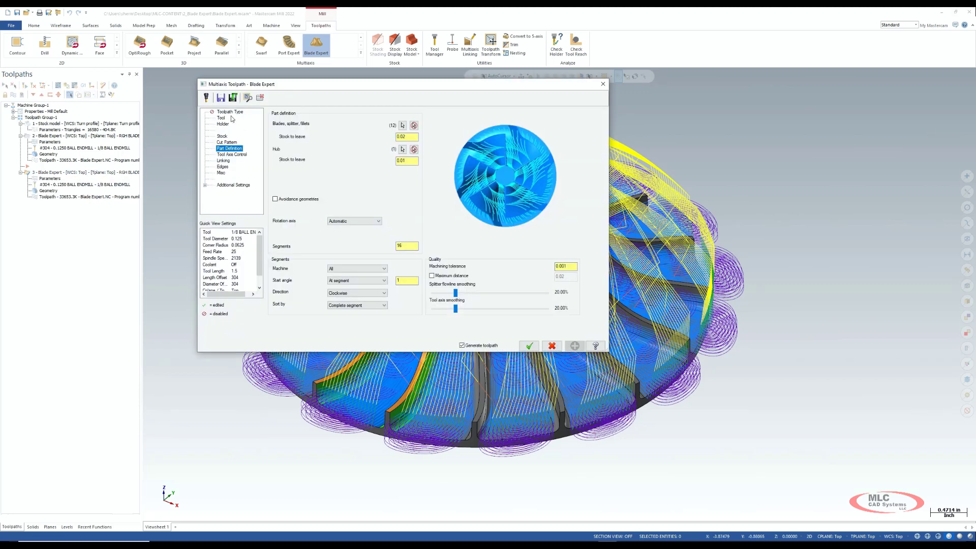
# - Switch machining to Blade finishing with the Morph between shroud and hub strategy
pyautogui.click(226, 142)
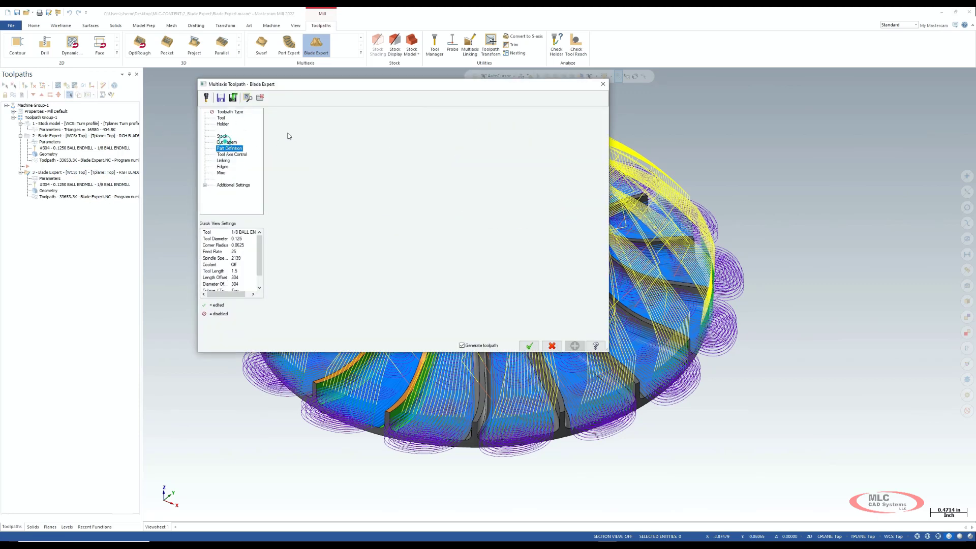
pyautogui.click(392, 131)
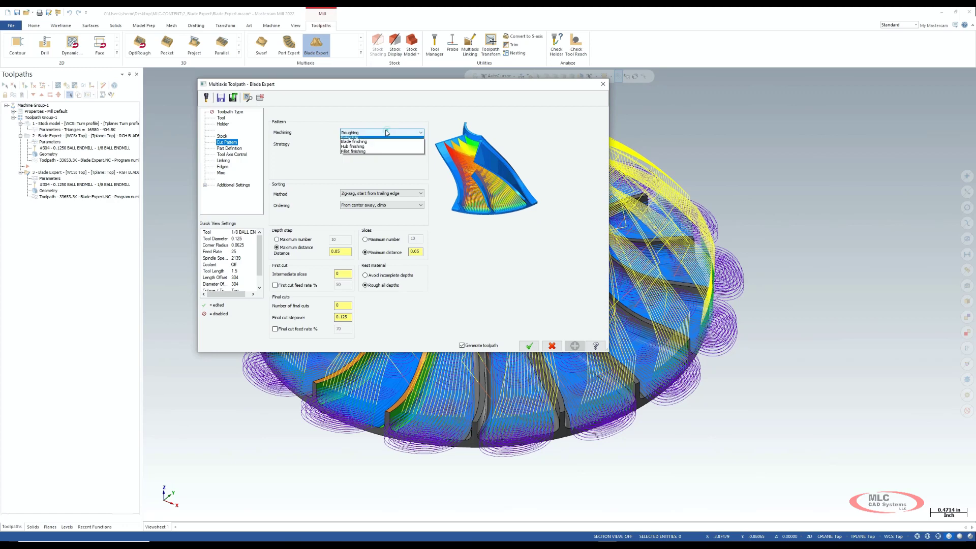
pyautogui.click(364, 146)
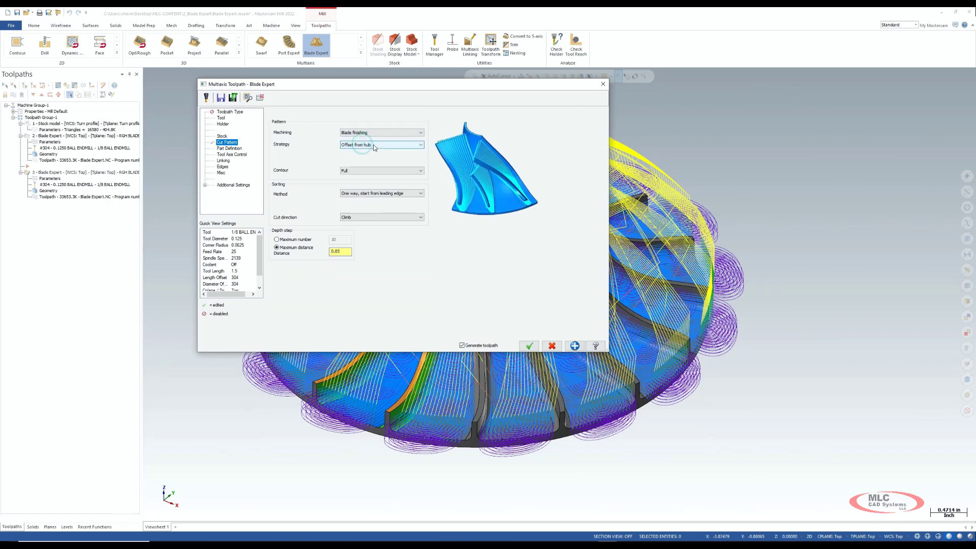
pyautogui.click(399, 145)
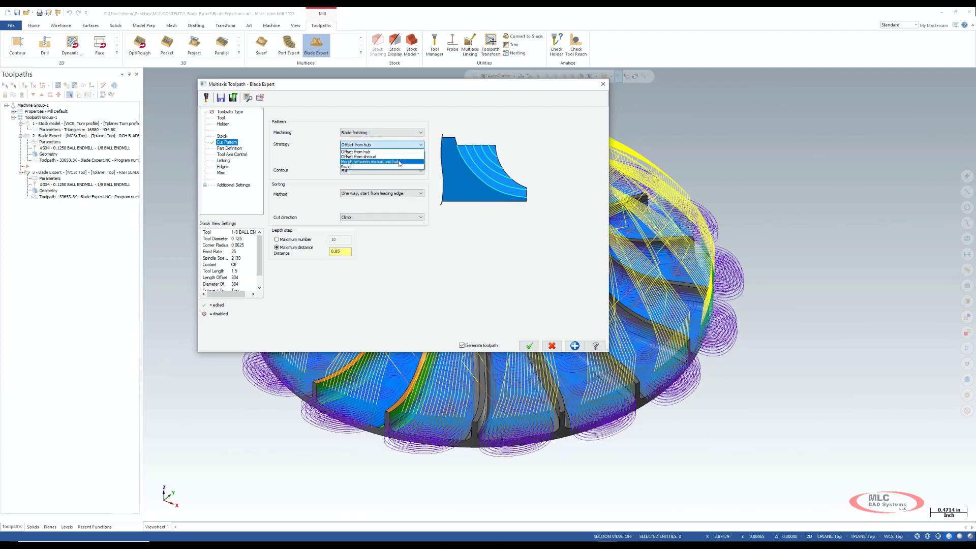
pyautogui.click(399, 161)
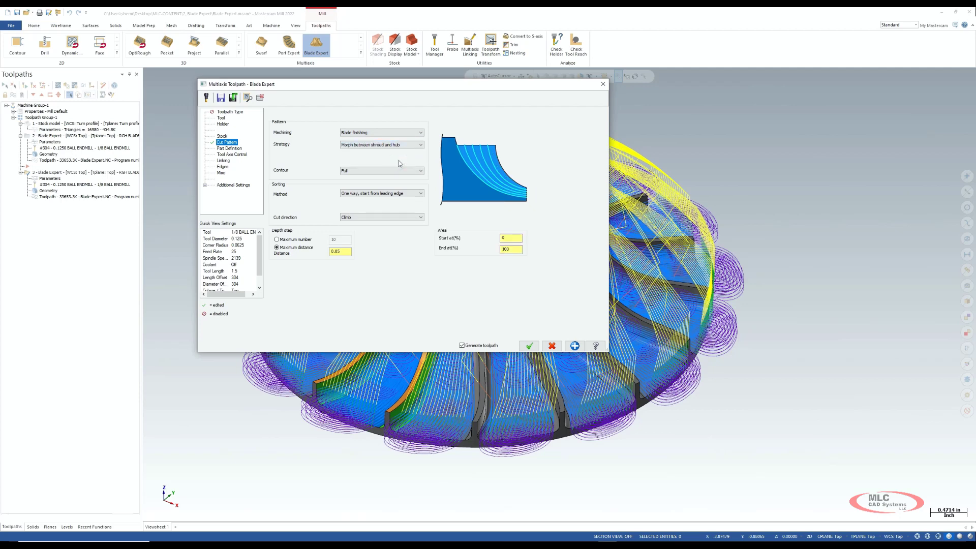
pyautogui.click(236, 149)
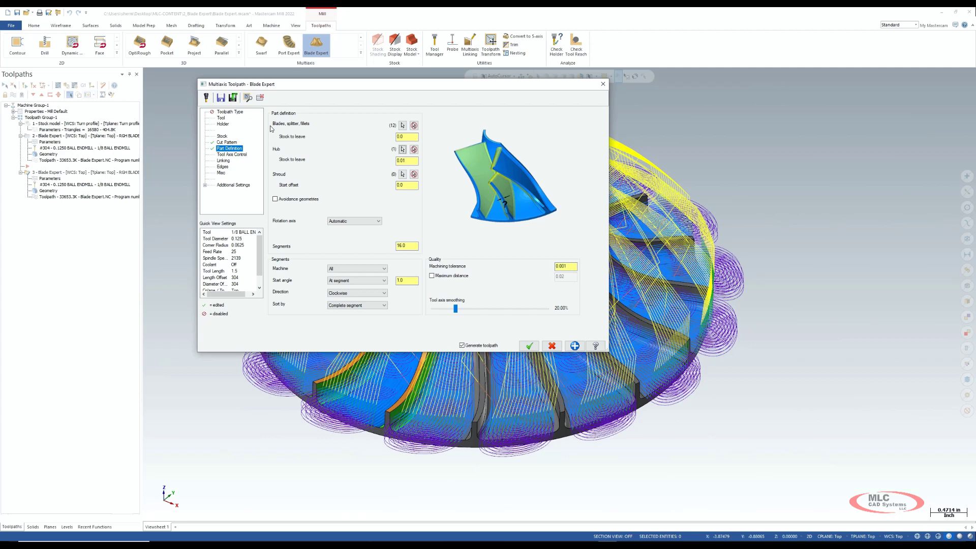
# - Try regenerating the blade finishing toolpath and dismiss the missing shroud geometry warning
pyautogui.click(248, 97)
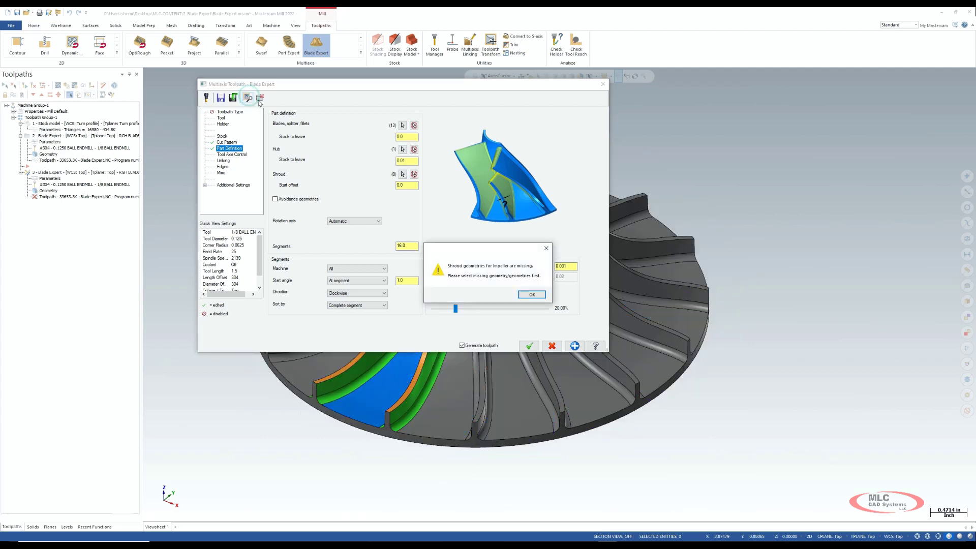
pyautogui.click(533, 295)
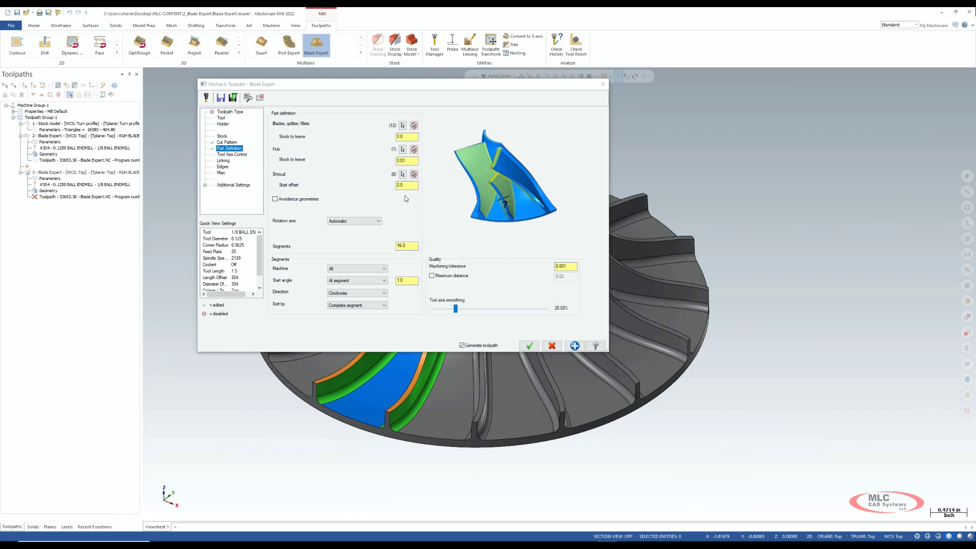
pyautogui.click(227, 142)
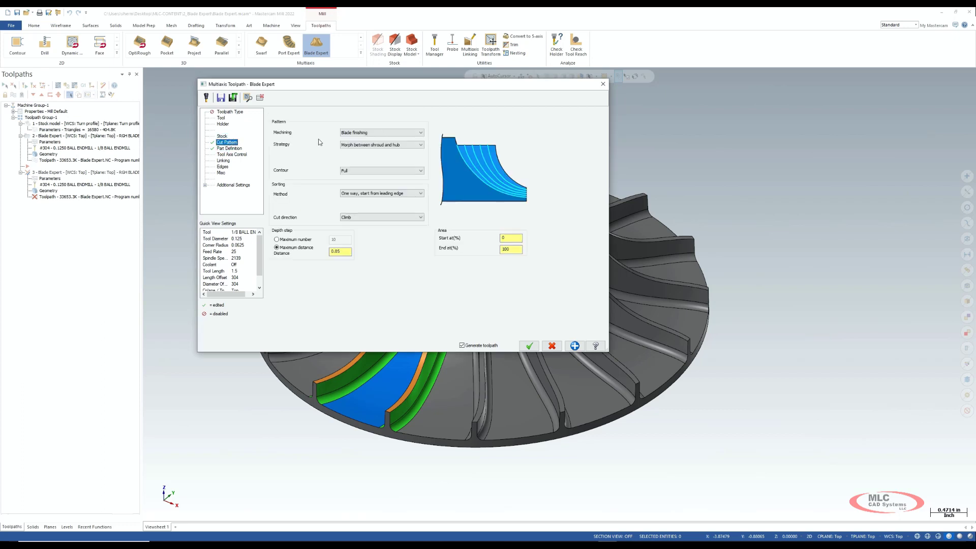
pyautogui.click(238, 149)
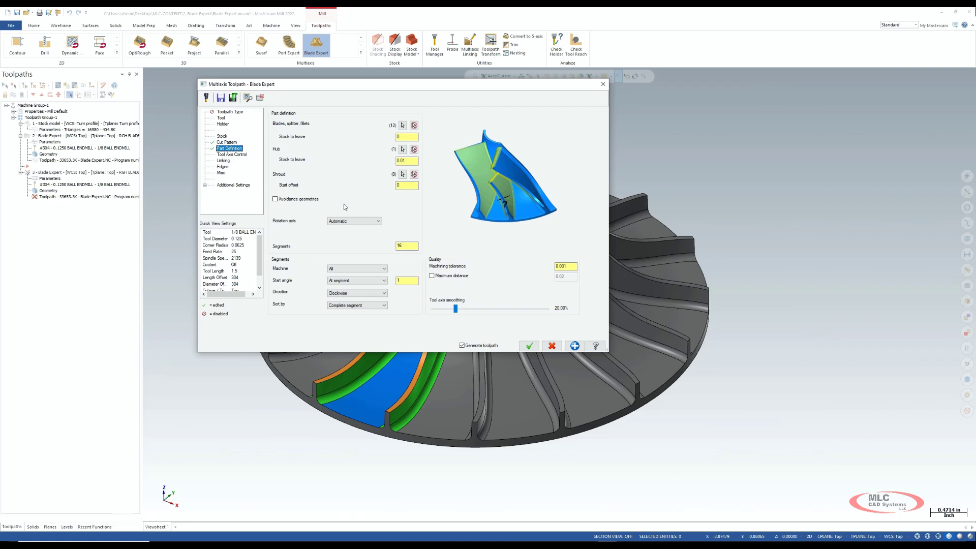
# - Pick the two shroud surfaces and regenerate the blade finishing toolpath
pyautogui.click(402, 175)
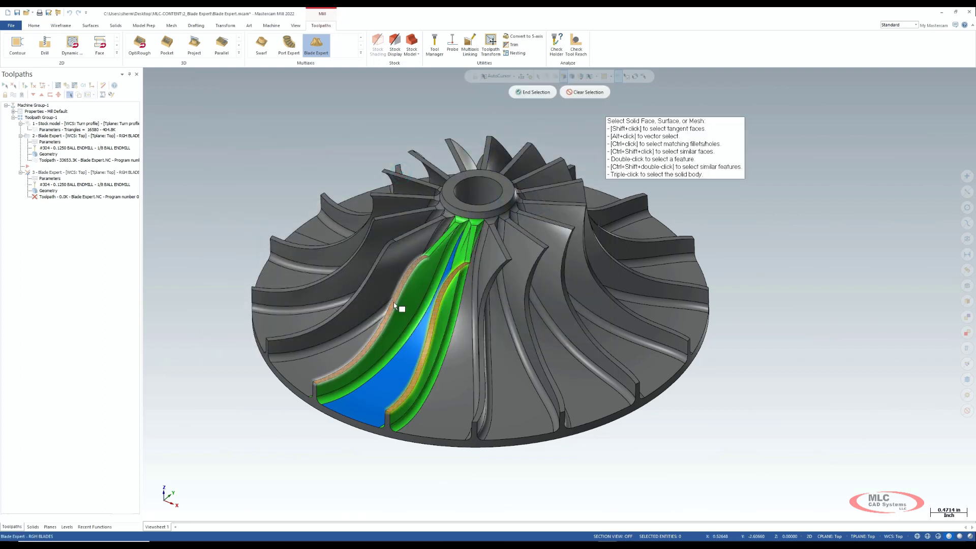
pyautogui.click(513, 95)
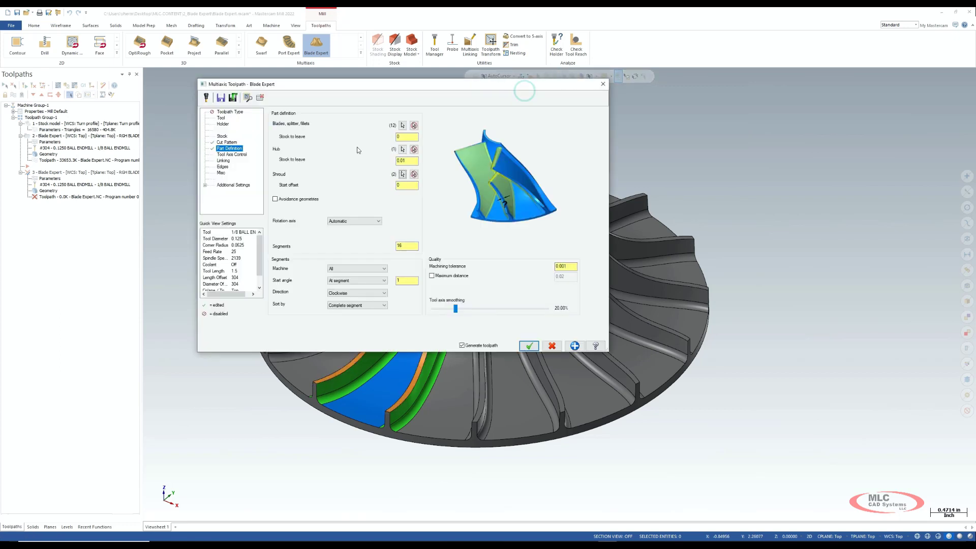
pyautogui.click(247, 97)
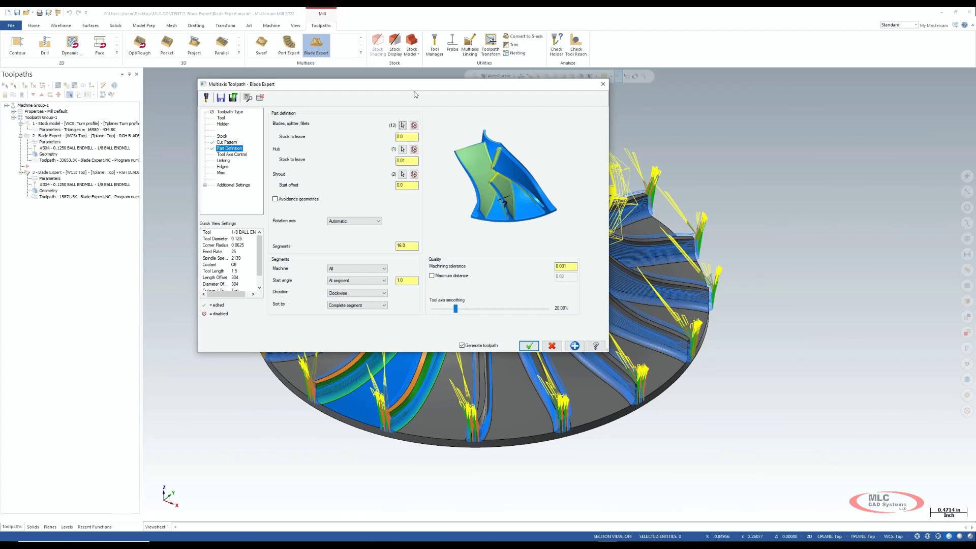
# - Inspect the blade finishing toolpath preview and accept the operation
pyautogui.moveTo(419, 84); pyautogui.dragTo(503, 121)
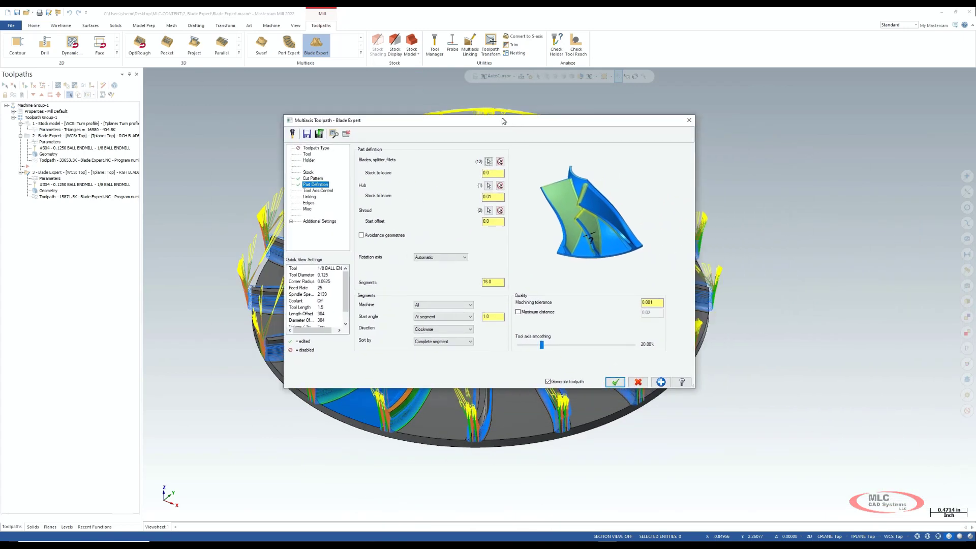
pyautogui.click(614, 382)
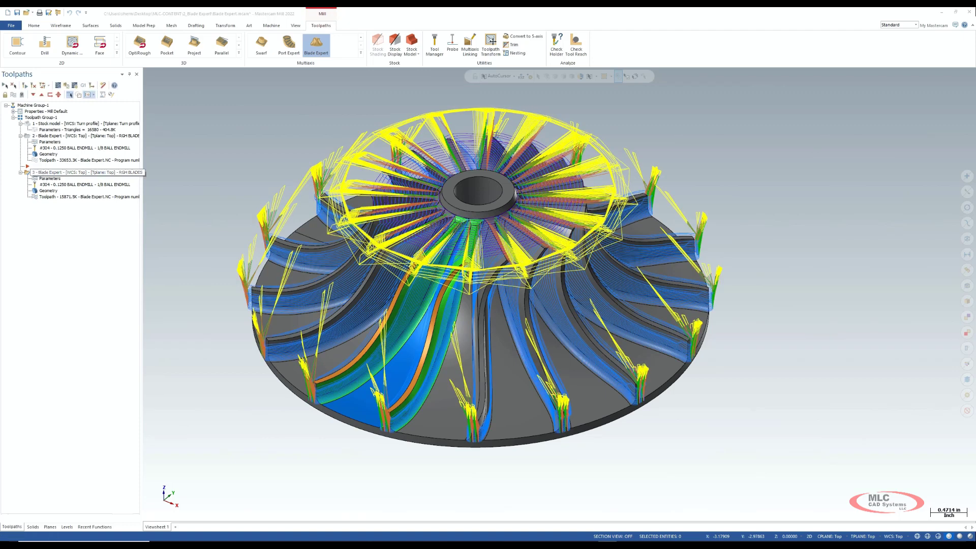
# - Duplicate the blade finishing operation and switch the copy to Hub finishing
pyautogui.click(87, 94)
pyautogui.rightClick(74, 240)
pyautogui.click(86, 268)
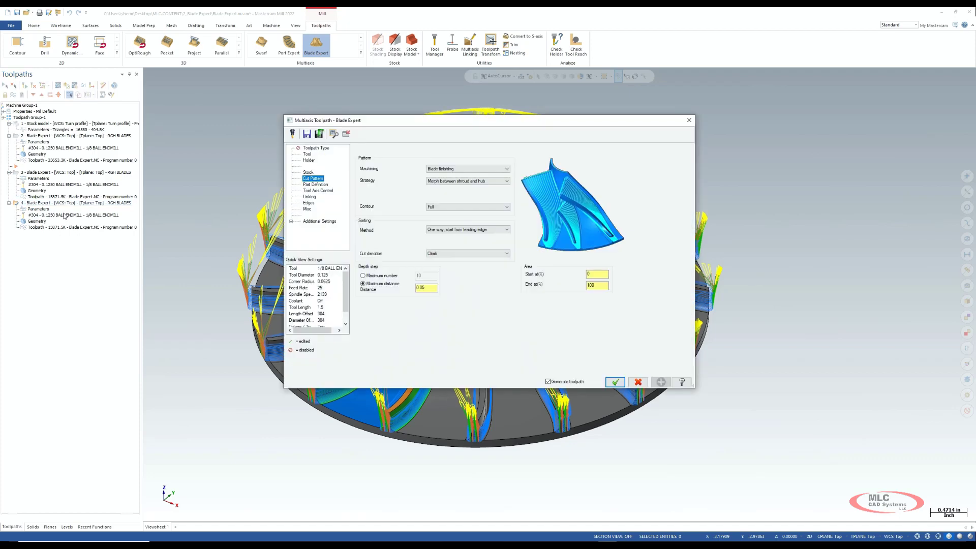
pyautogui.click(471, 168)
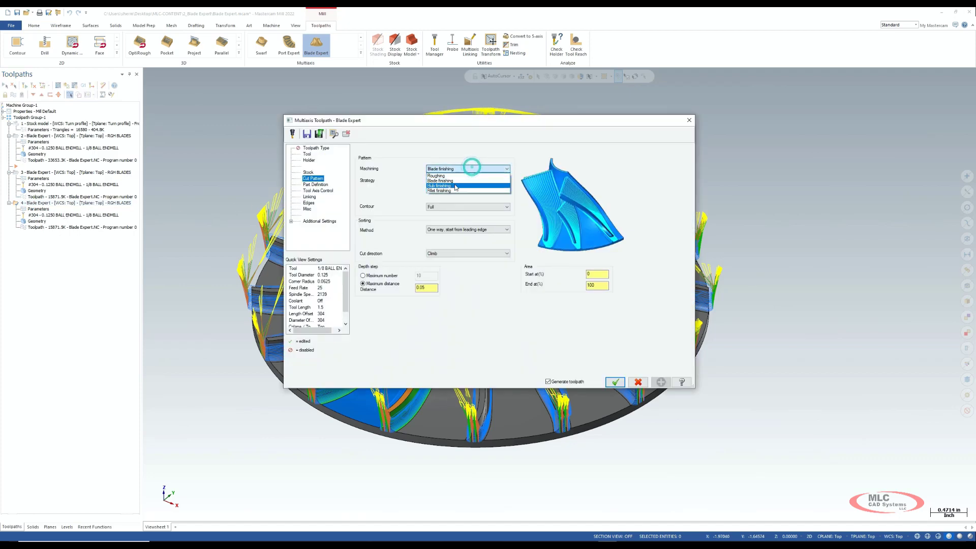
pyautogui.click(455, 186)
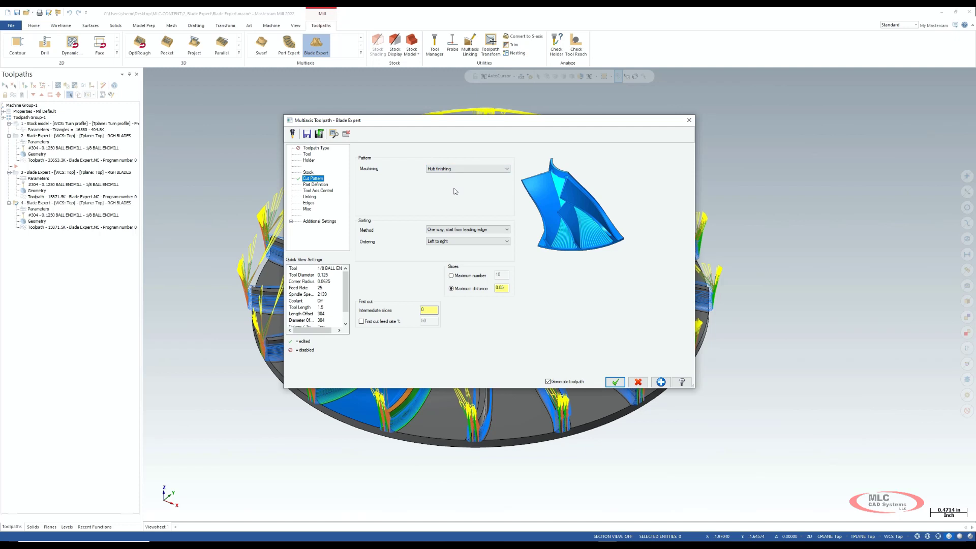
# - Leave 0.0 stock on the hub in the part definition
pyautogui.click(314, 184)
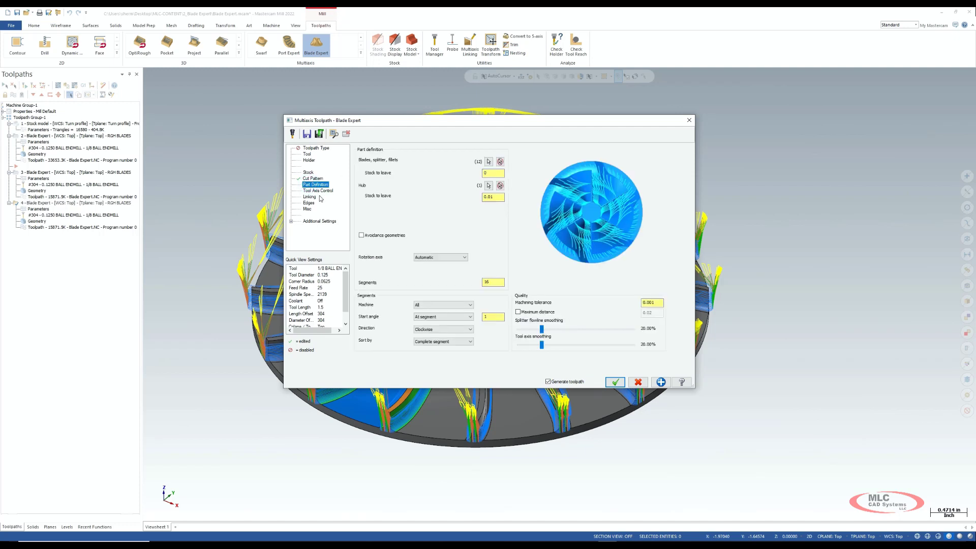
pyautogui.click(495, 195)
pyautogui.write('0')
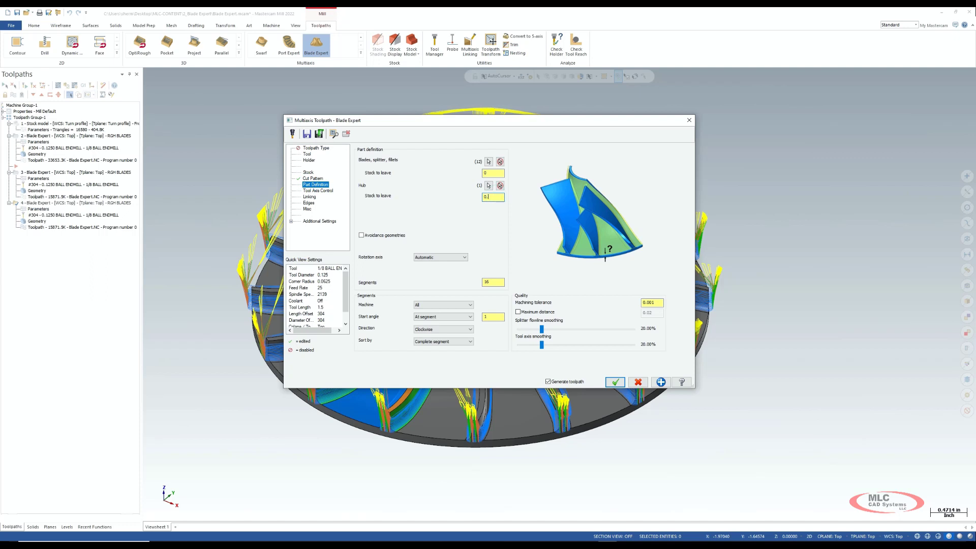
pyautogui.write('.0')
pyautogui.press('Tab')
# - Cut one way from the trailing edge, order from center away, and accept
pyautogui.click(313, 179)
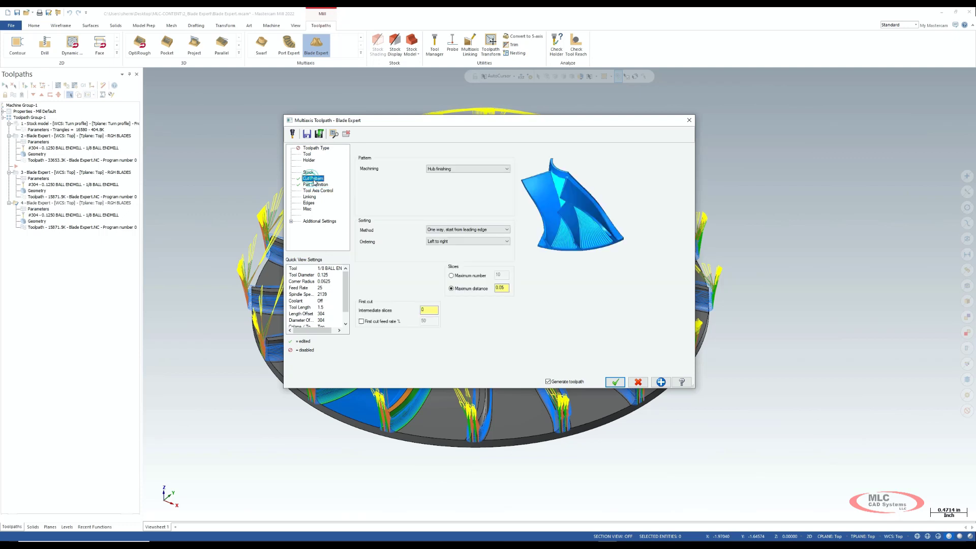
pyautogui.click(491, 232)
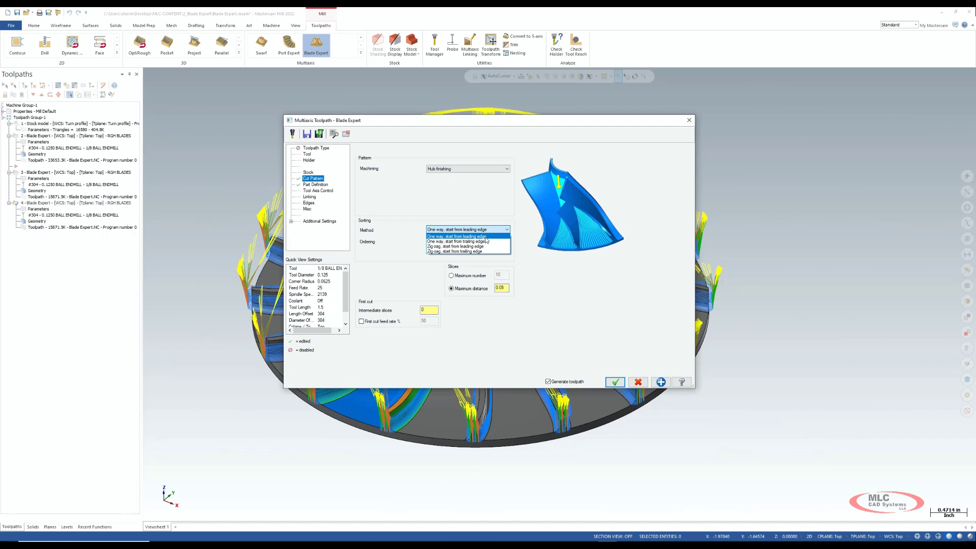
pyautogui.click(486, 241)
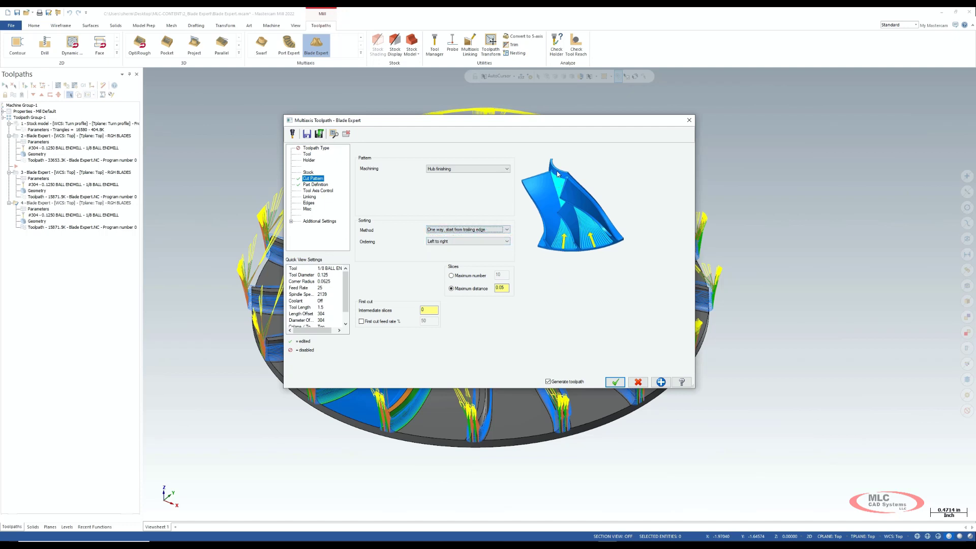
pyautogui.click(503, 241)
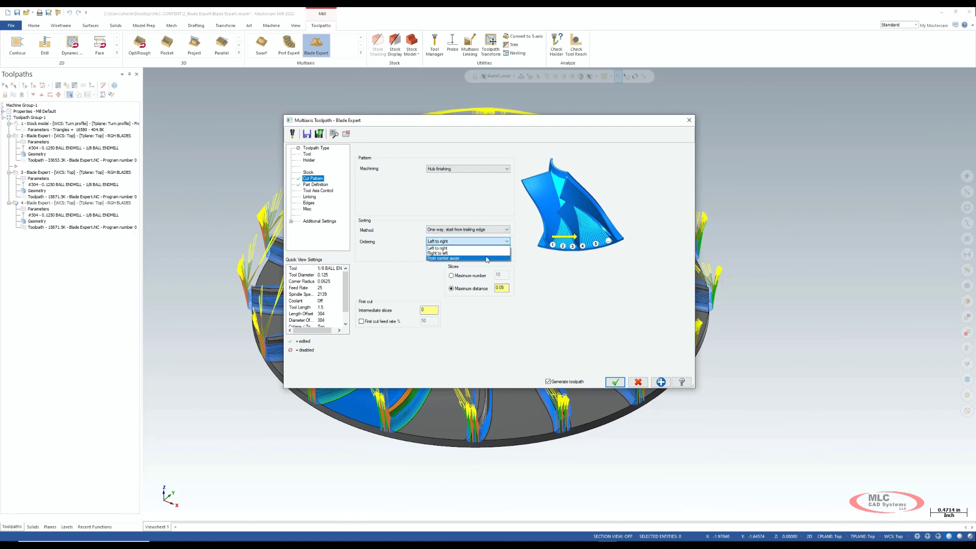
pyautogui.click(487, 258)
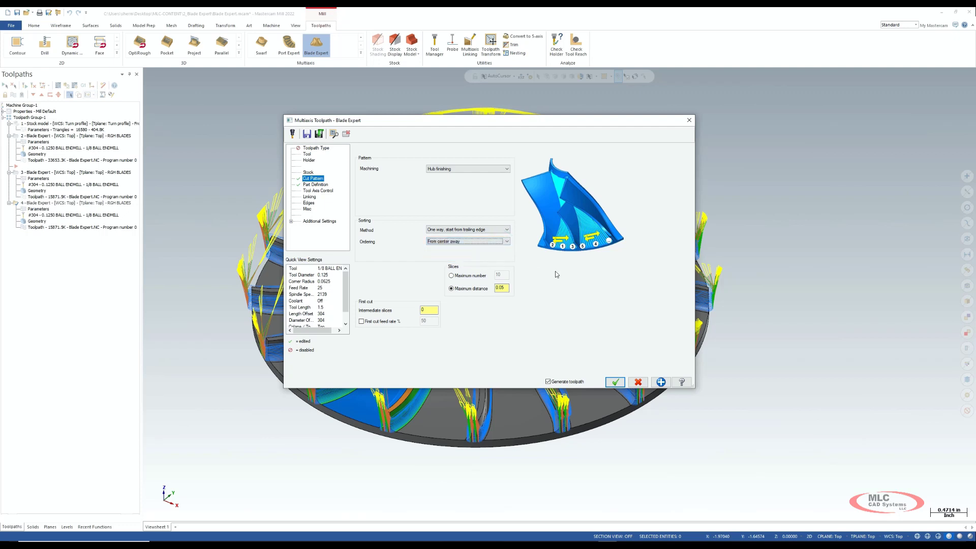
pyautogui.click(613, 382)
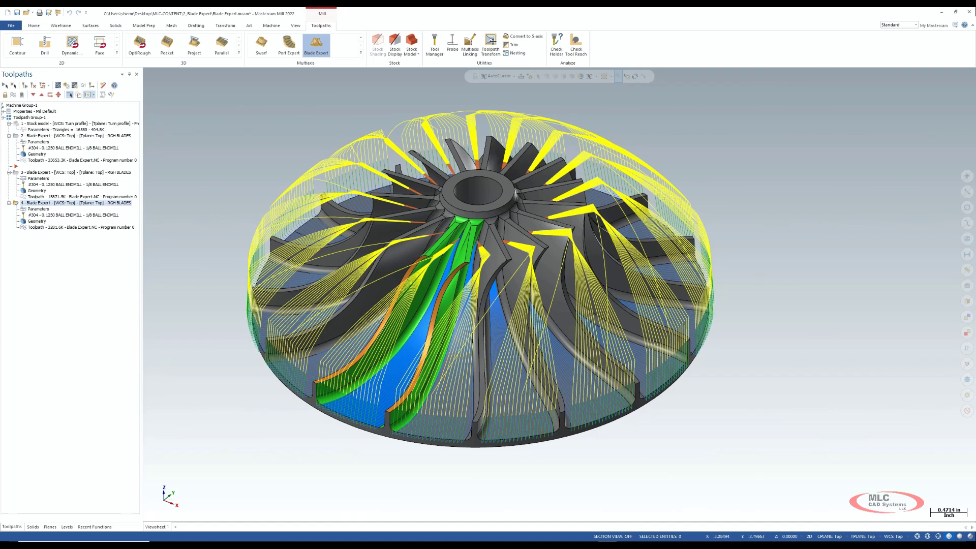
# - Copy hub finishing operation 4 after itself to create operation 5
pyautogui.moveTo(49, 270); pyautogui.dragTo(57, 265, button='right')
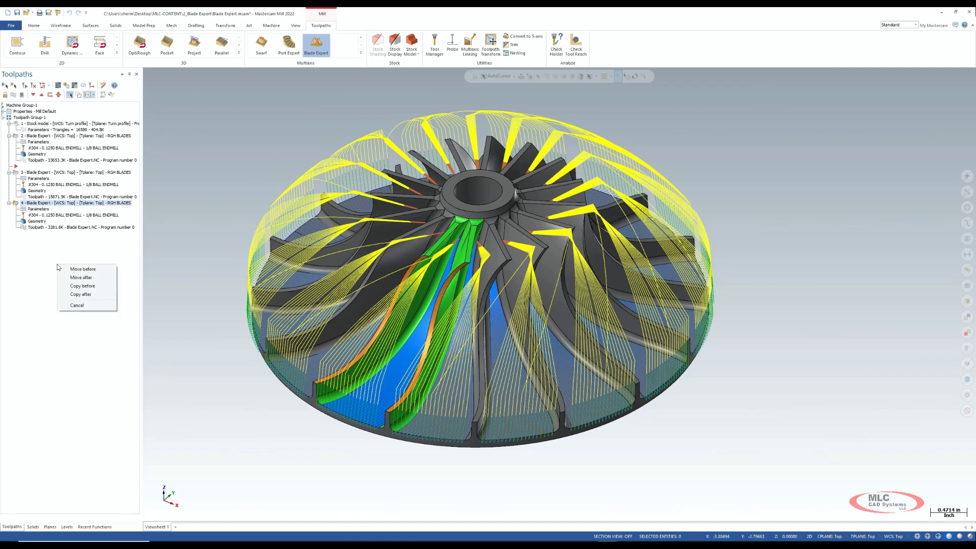
pyautogui.click(94, 293)
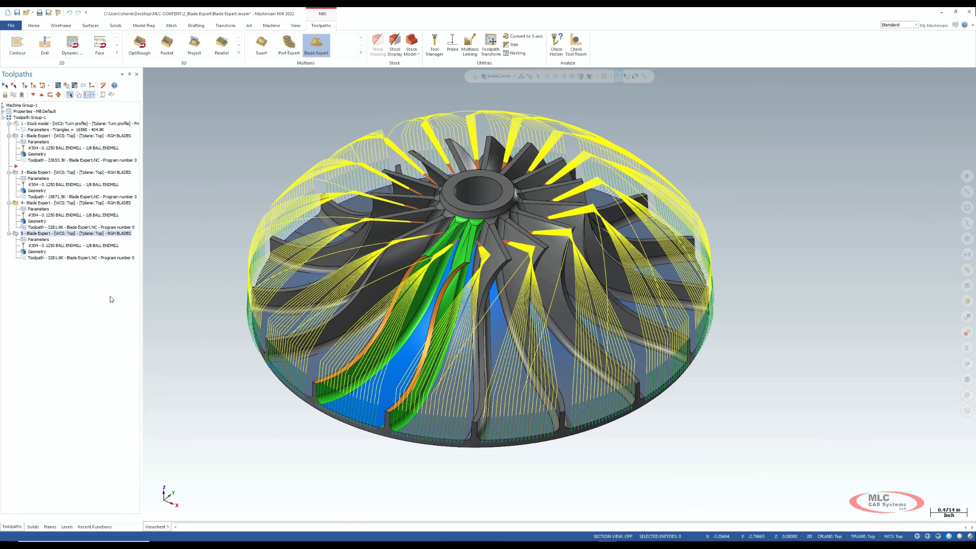
# - Open operation 5's cut pattern settings and switch machining to Fillet finishing
pyautogui.click(42, 240)
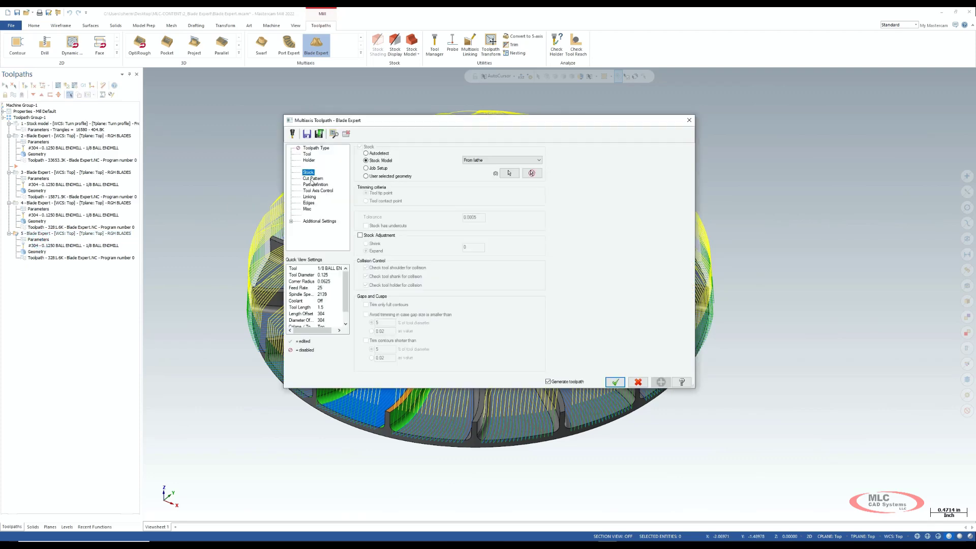
pyautogui.click(312, 178)
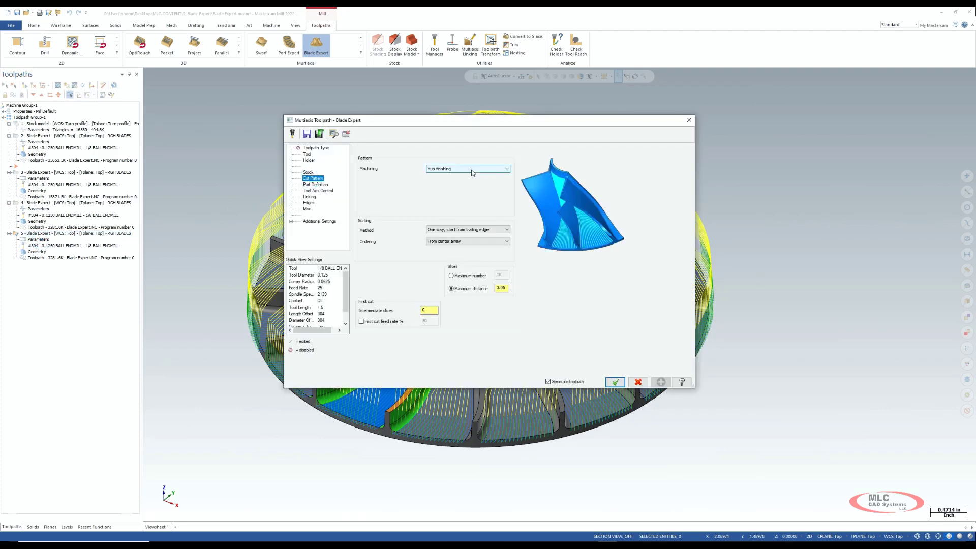
pyautogui.click(470, 168)
pyautogui.click(457, 191)
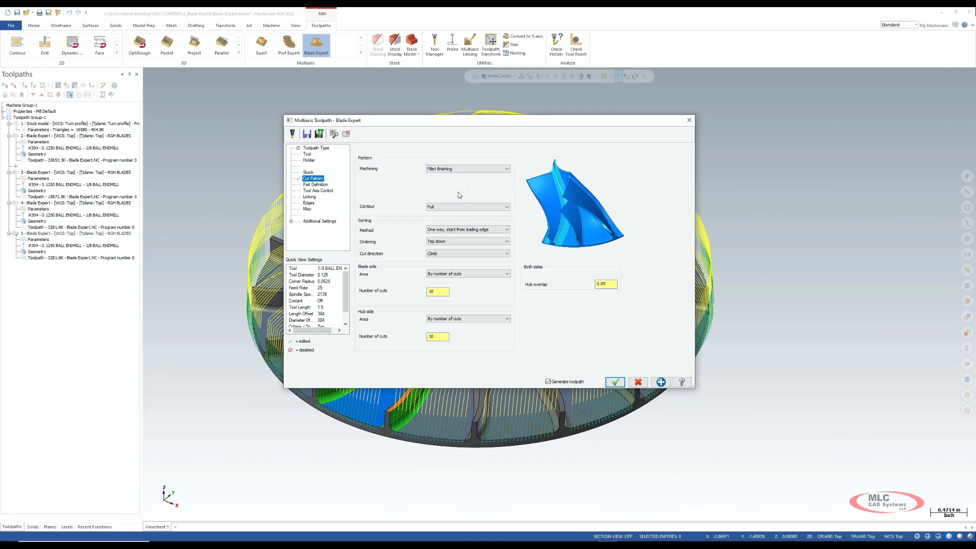
# - Set the blade side number of cuts to 2
pyautogui.doubleClick(444, 293)
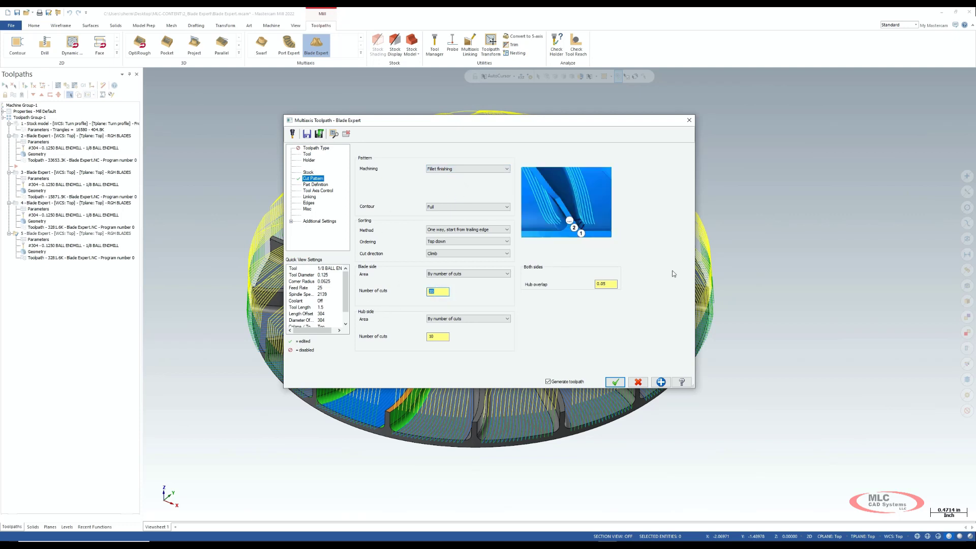
pyautogui.write('1.0')
pyautogui.press('Tab')
pyautogui.click(437, 292)
pyautogui.write('2')
pyautogui.press('Tab')
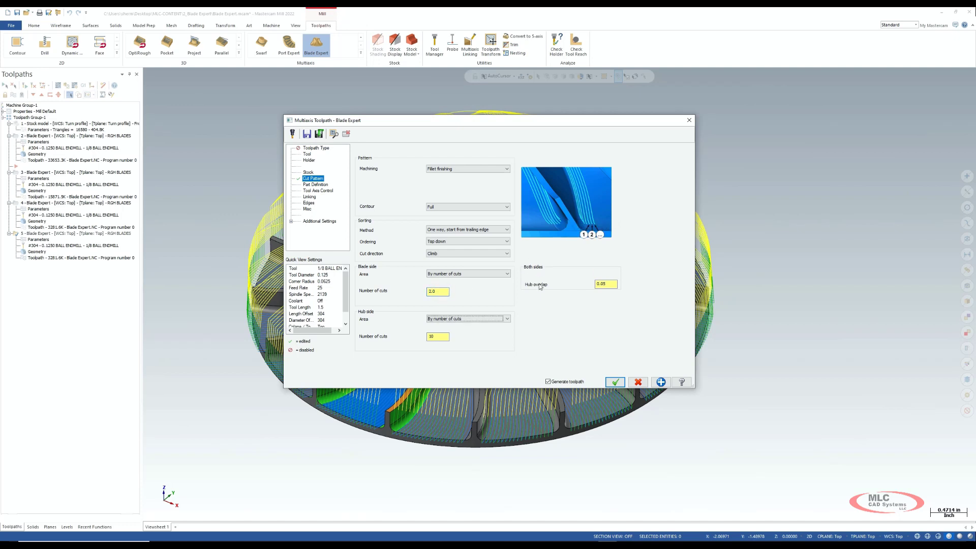
# - Set the hub overlap to 0.02 and the hub side number of cuts to 2
pyautogui.doubleClick(607, 284)
pyautogui.write('.')
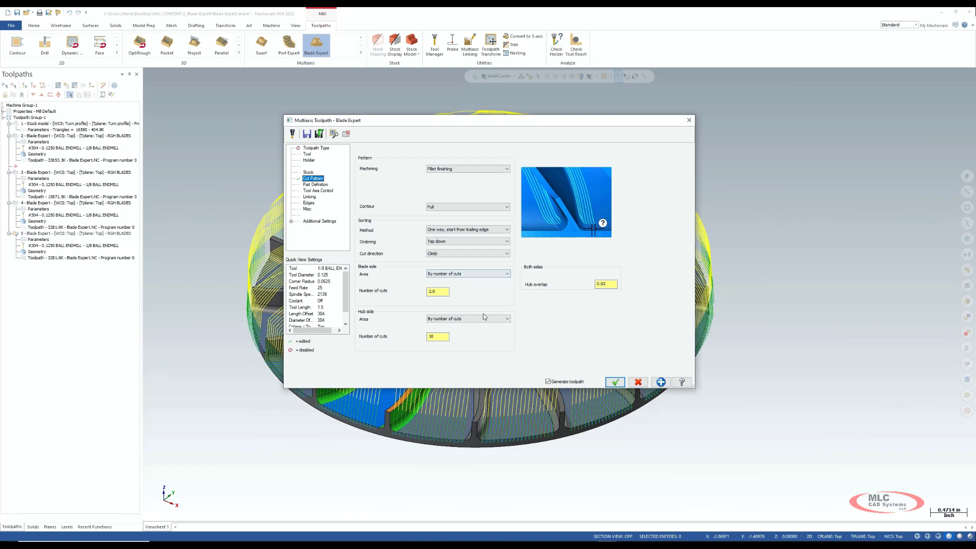
pyautogui.click(441, 337)
pyautogui.doubleClick(438, 336)
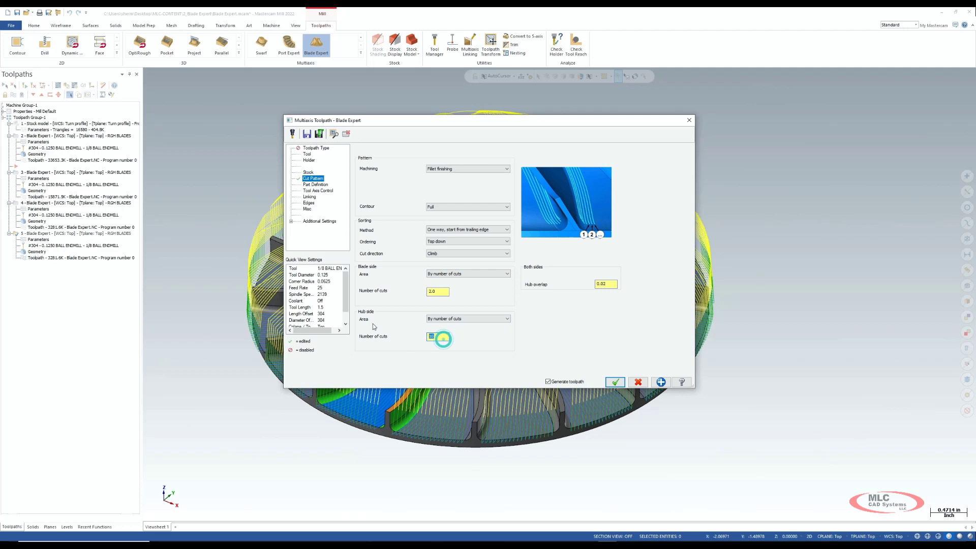
pyautogui.write('2')
pyautogui.press('Tab')
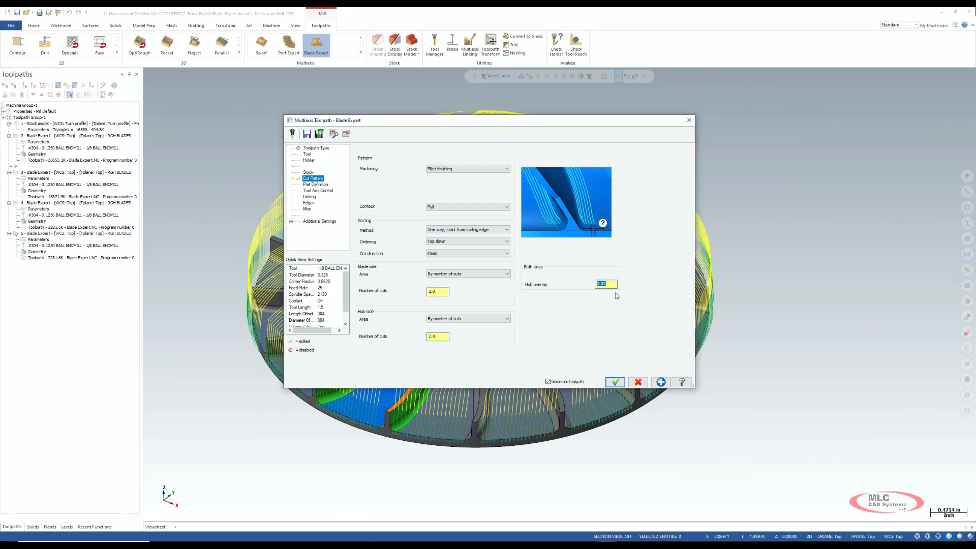
# - Accept the Blade Expert fillet settings to generate operation 5, then inspect the blade-hub fillet passes
pyautogui.click(619, 380)
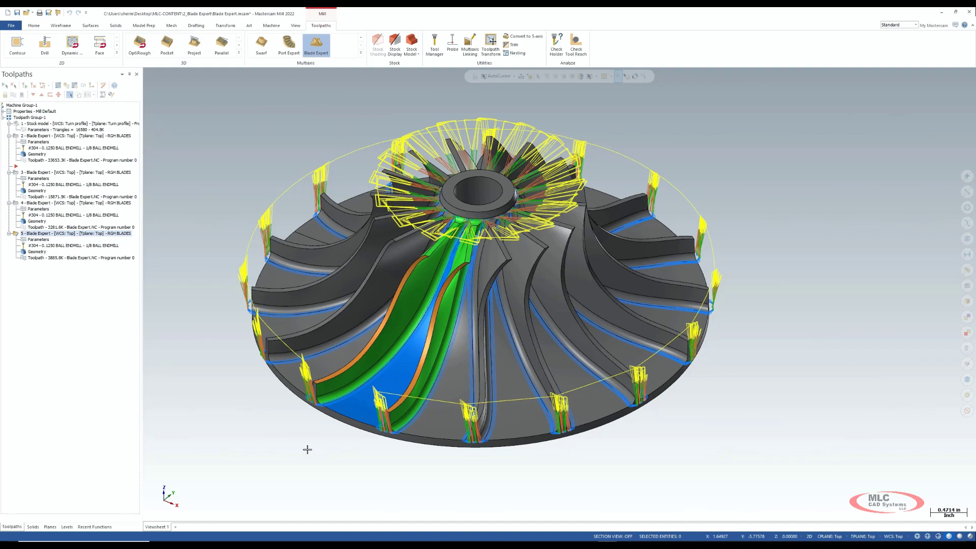
pyautogui.scroll(8, 388, 451)
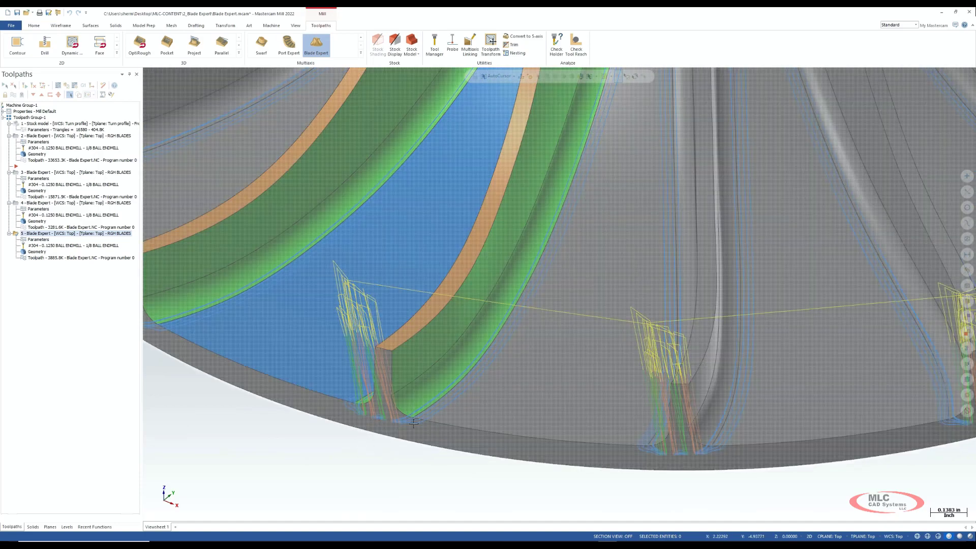
pyautogui.scroll(3, 460, 451)
pyautogui.scroll(-10, 462, 455)
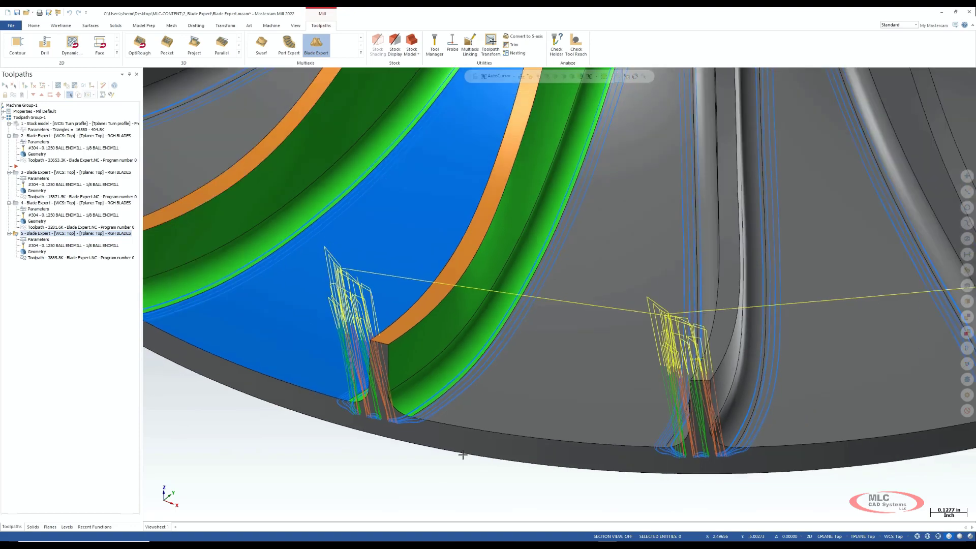
pyautogui.scroll(-1, 459, 450)
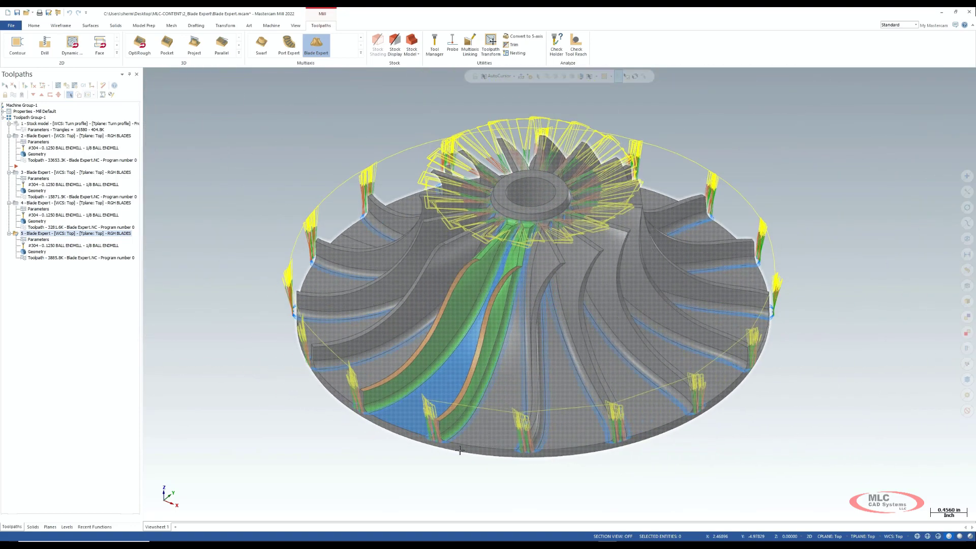